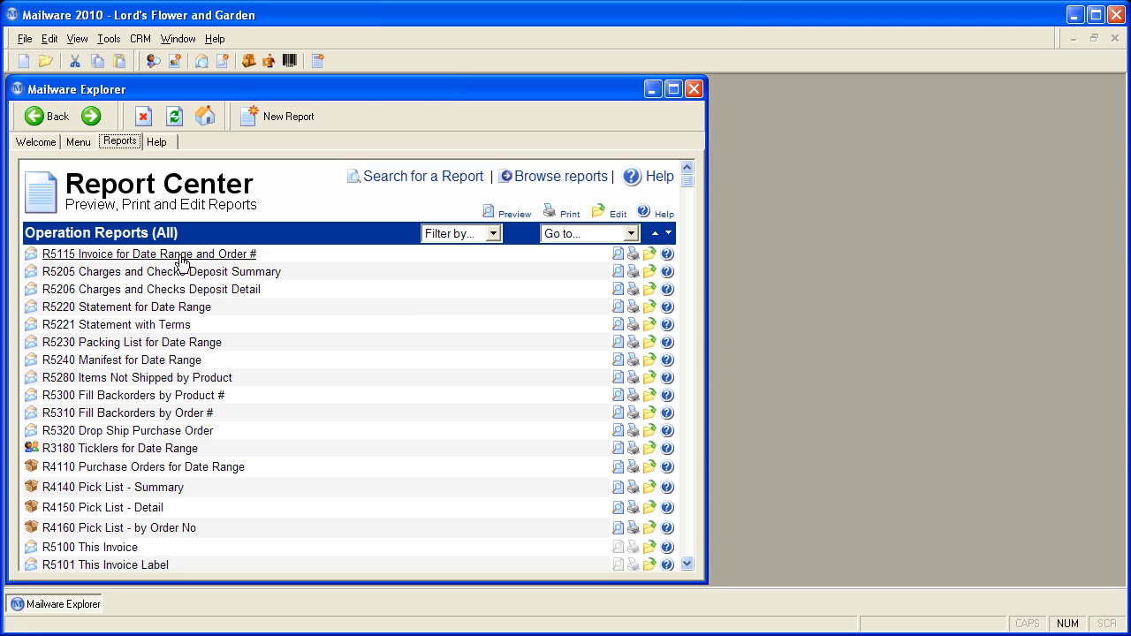
Read the help page for report R5115 Invoice for Date Range and Order #, and browse the help pages of the following reports
{"action": "left_click", "coordinate": [667, 256]}
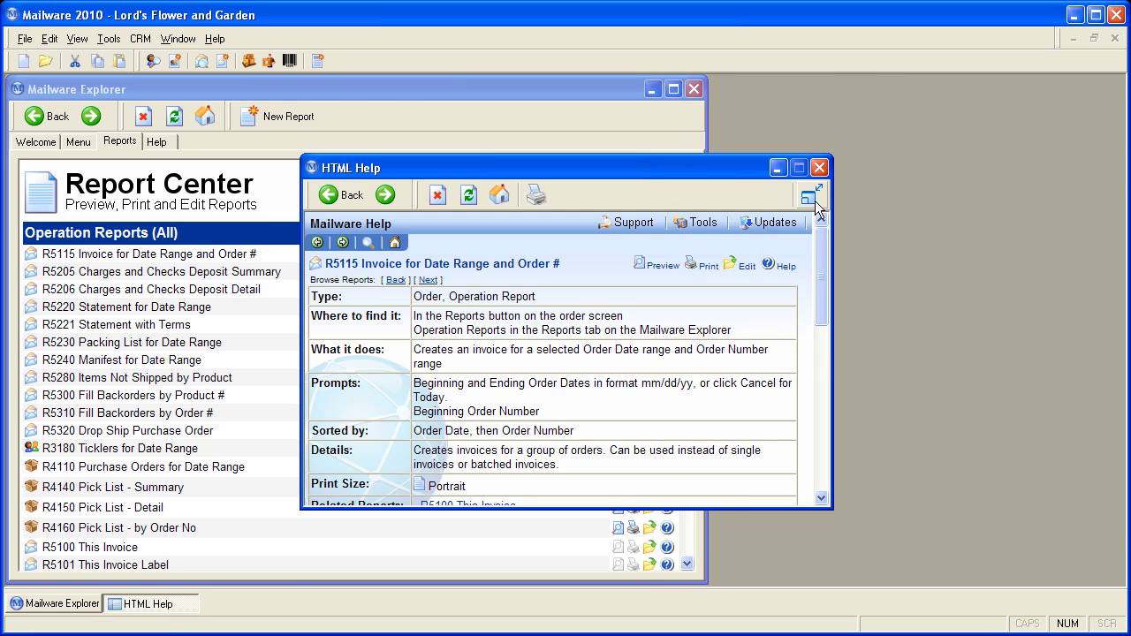
{"action": "left_click", "coordinate": [814, 204]}
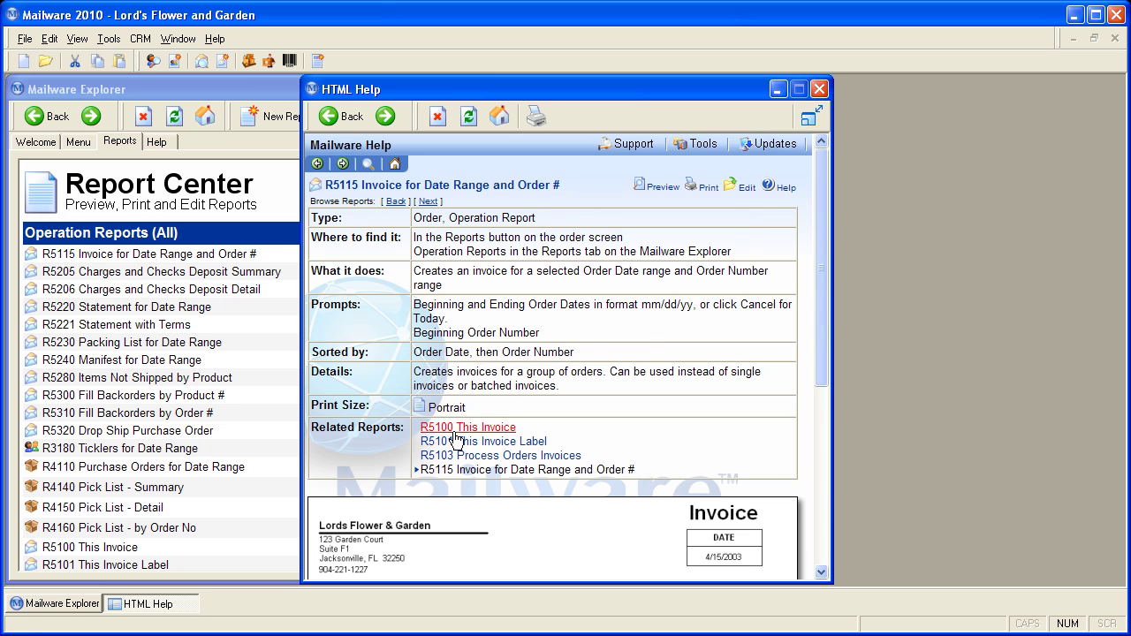
{"action": "left_click_drag", "start_coordinate": [824, 303], "coordinate": [797, 269]}
{"action": "left_click", "coordinate": [429, 203]}
{"action": "left_click", "coordinate": [429, 202]}
{"action": "left_click", "coordinate": [428, 202]}
{"action": "left_click_drag", "start_coordinate": [822, 204], "coordinate": [836, 176]}
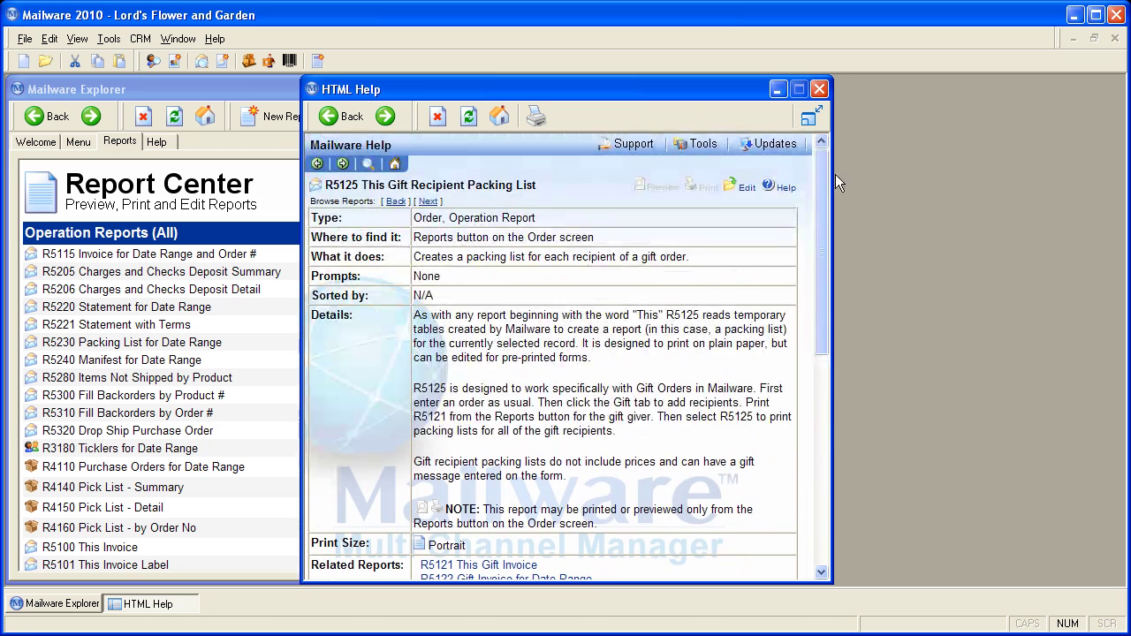
{"action": "left_click", "coordinate": [819, 89]}
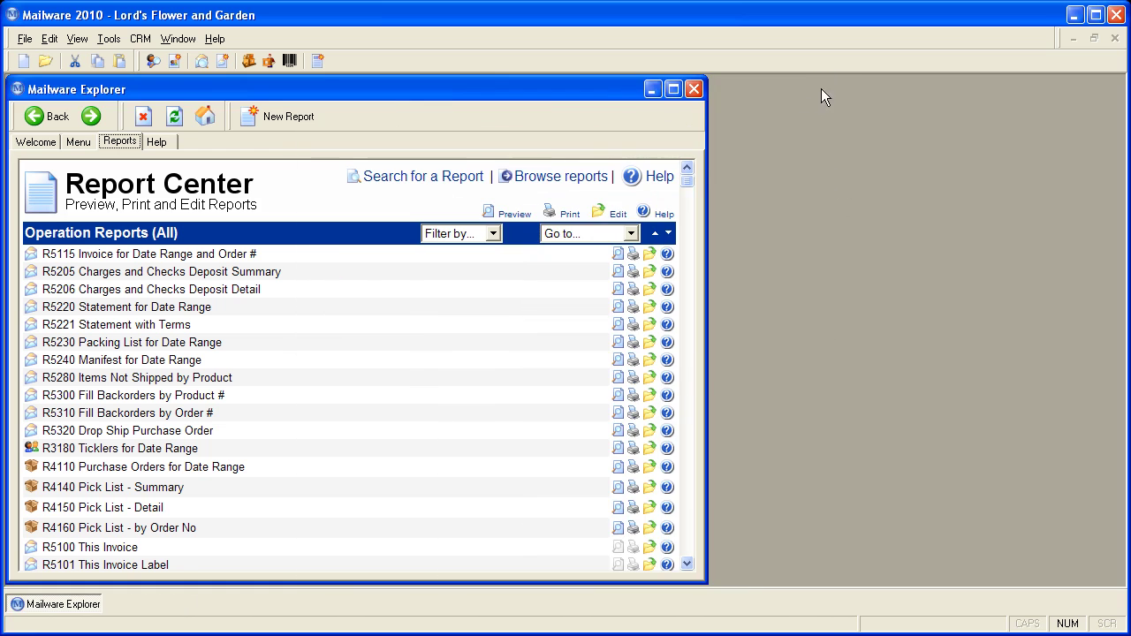
Search the reports for "cost of goods" and read the help page for R4520 Cost of Goods In Stock
{"action": "left_click", "coordinate": [436, 183]}
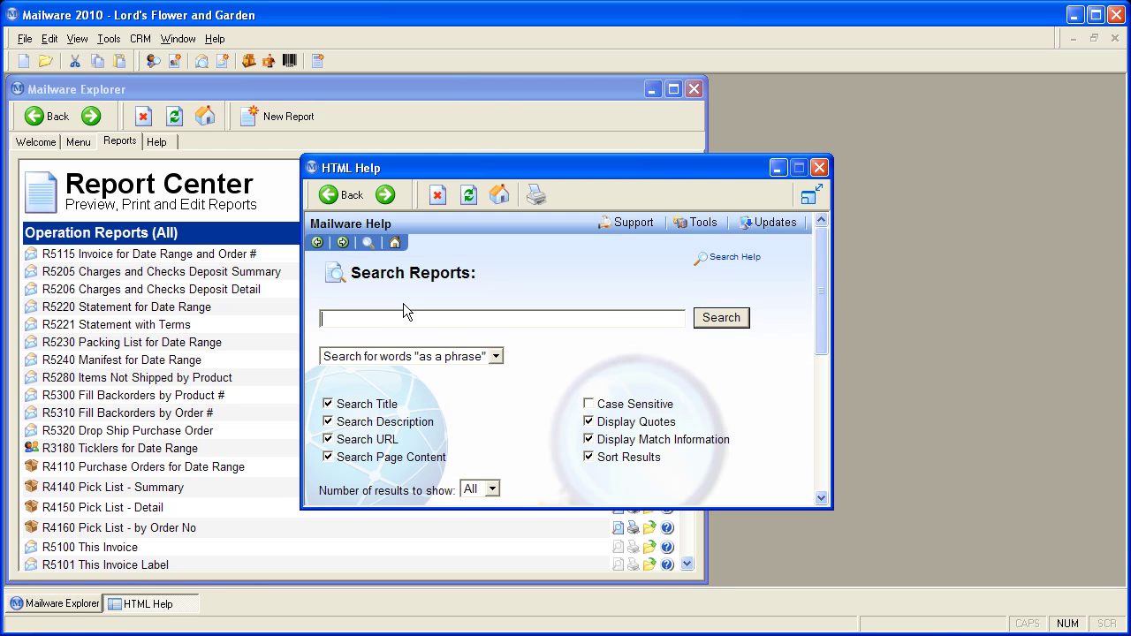
{"action": "type", "text": "cost of goods"}
{"action": "left_click", "coordinate": [704, 316]}
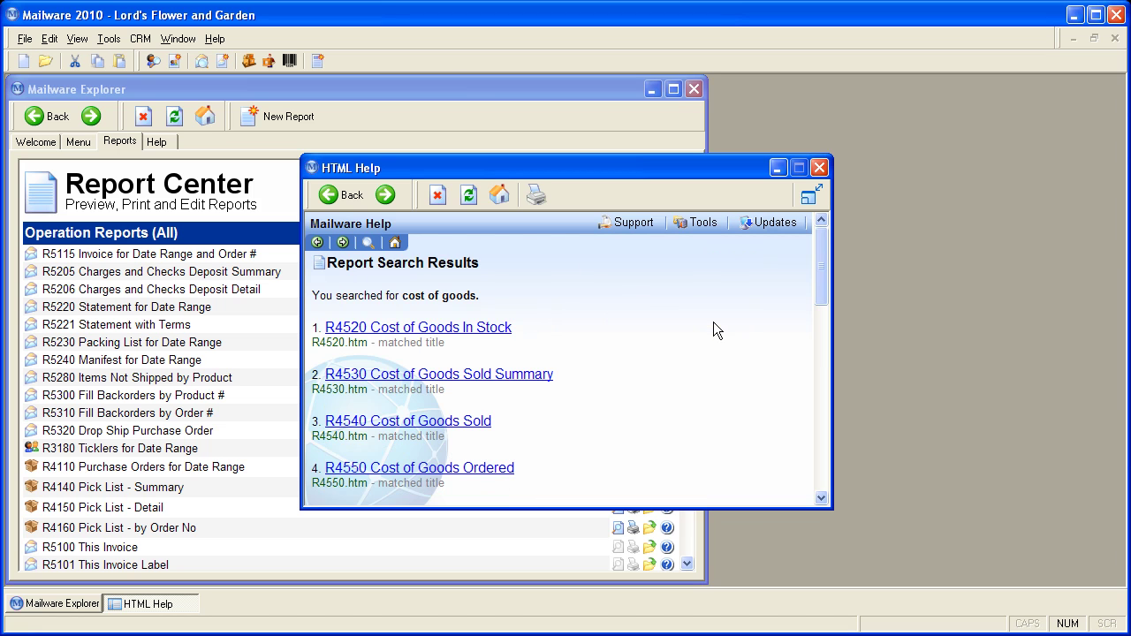
{"action": "left_click", "coordinate": [455, 329]}
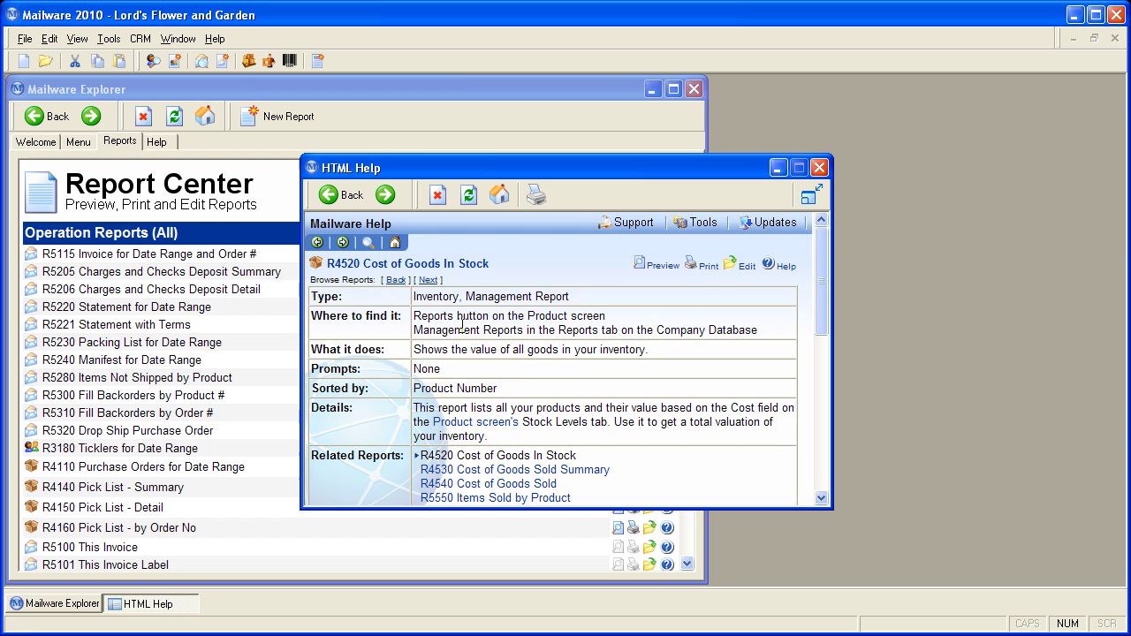
{"action": "scroll", "coordinate": [818, 323], "scroll_direction": "down", "scroll_amount": 3}
{"action": "scroll", "coordinate": [818, 324], "scroll_direction": "up", "scroll_amount": 3}
{"action": "left_click", "coordinate": [818, 168]}
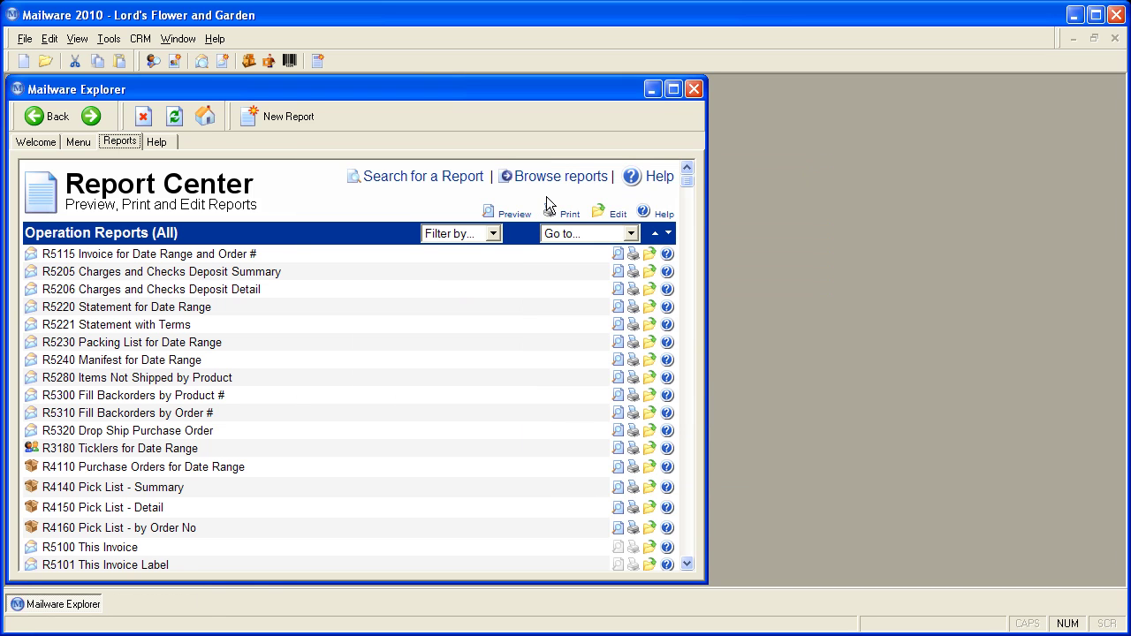
Filter the report list by Inventory and look through its operation, label and management sections
{"action": "left_click_drag", "start_coordinate": [683, 186], "coordinate": [696, 165]}
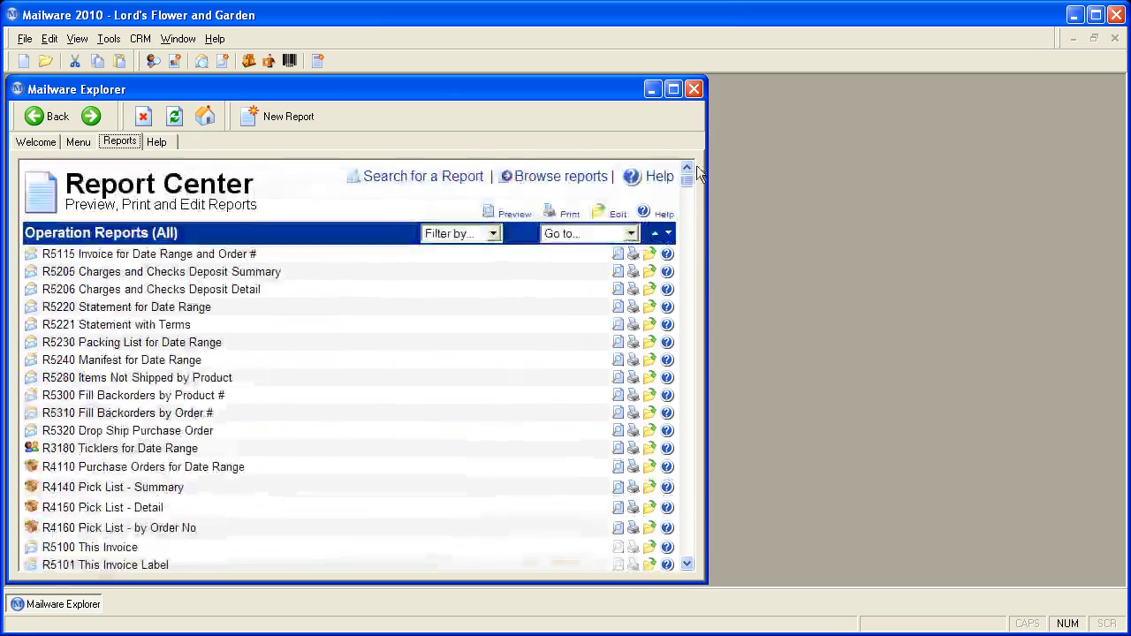
{"action": "left_click", "coordinate": [493, 240]}
{"action": "left_click", "coordinate": [456, 305]}
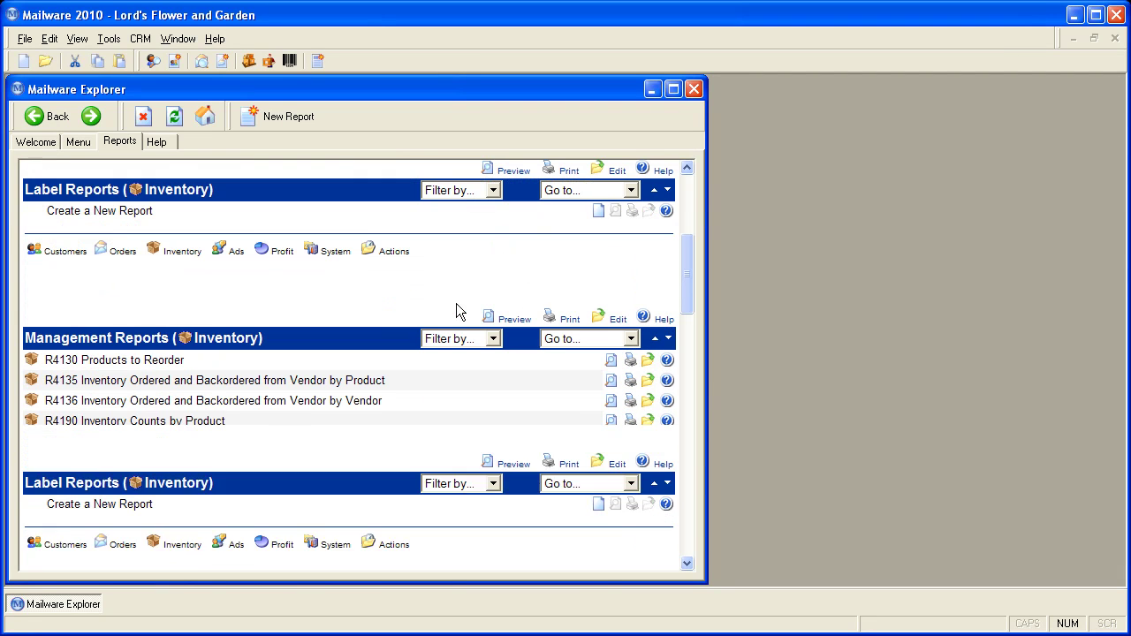
{"action": "scroll", "coordinate": [674, 225], "scroll_direction": "up", "scroll_amount": 3}
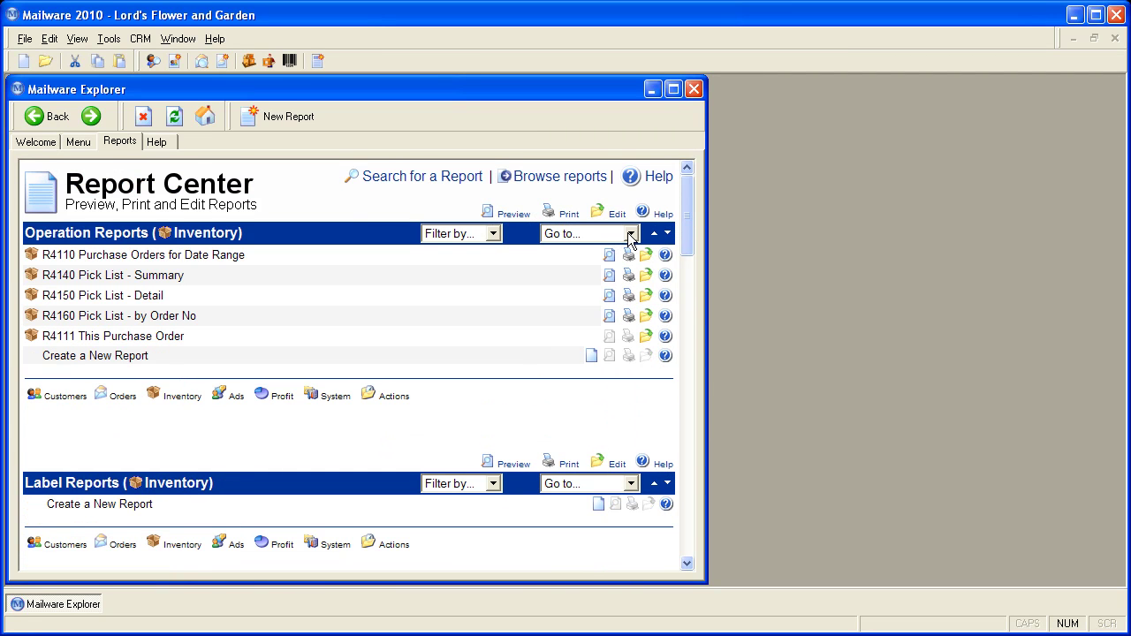
{"action": "scroll", "coordinate": [102, 468], "scroll_direction": "down", "scroll_amount": 9}
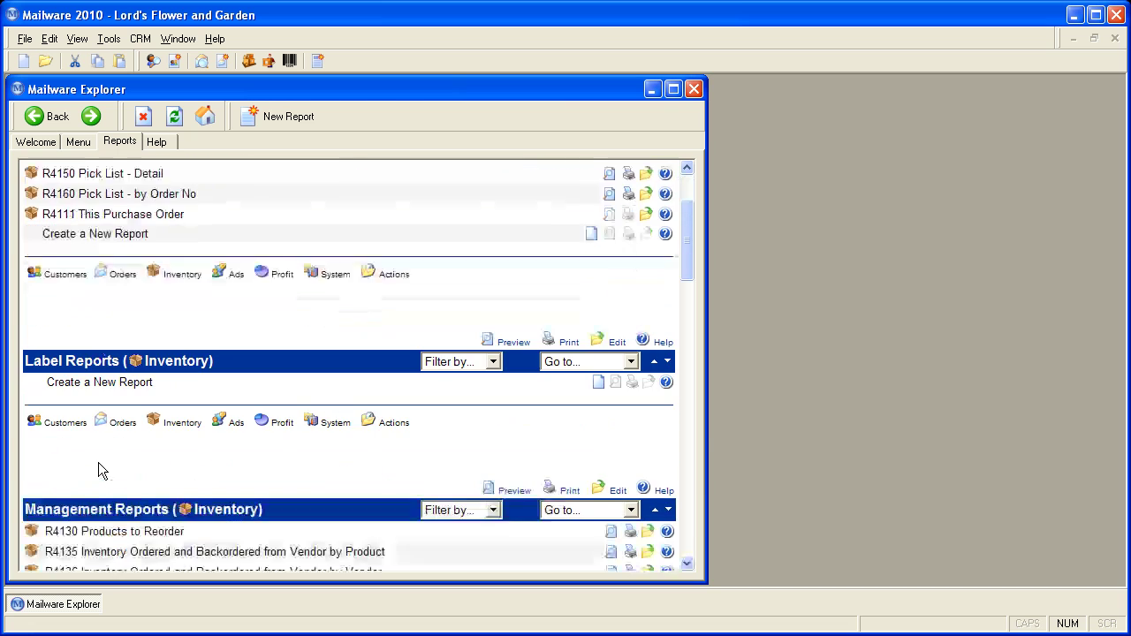
{"action": "scroll", "coordinate": [102, 469], "scroll_direction": "up", "scroll_amount": 9}
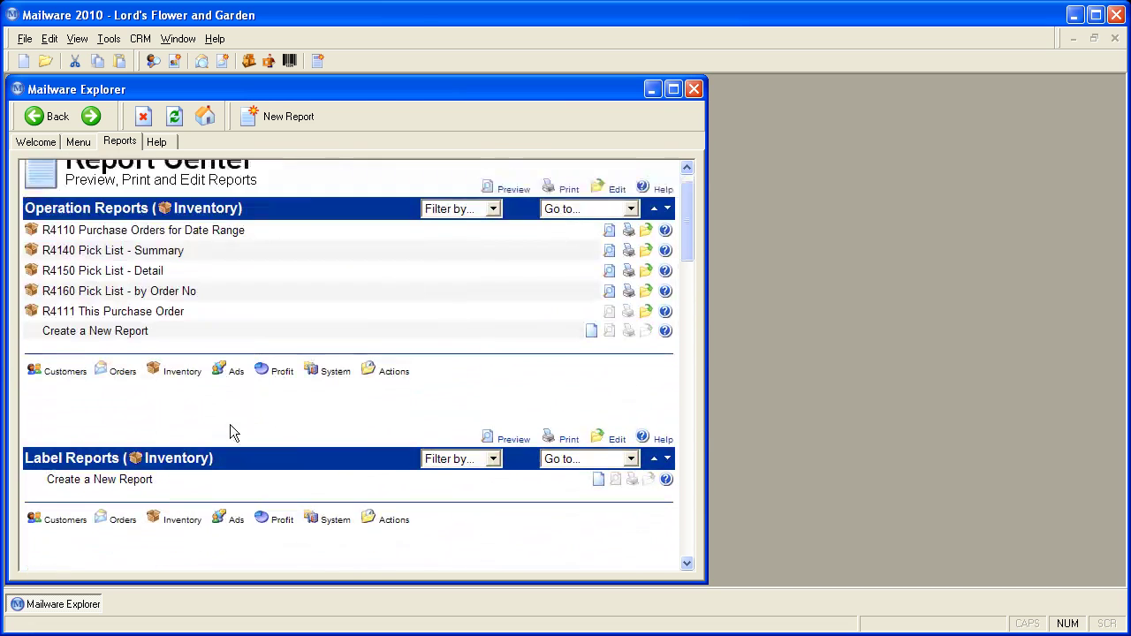
Go to the Export reports section of the filtered list and return to the operation reports
{"action": "left_click", "coordinate": [623, 235]}
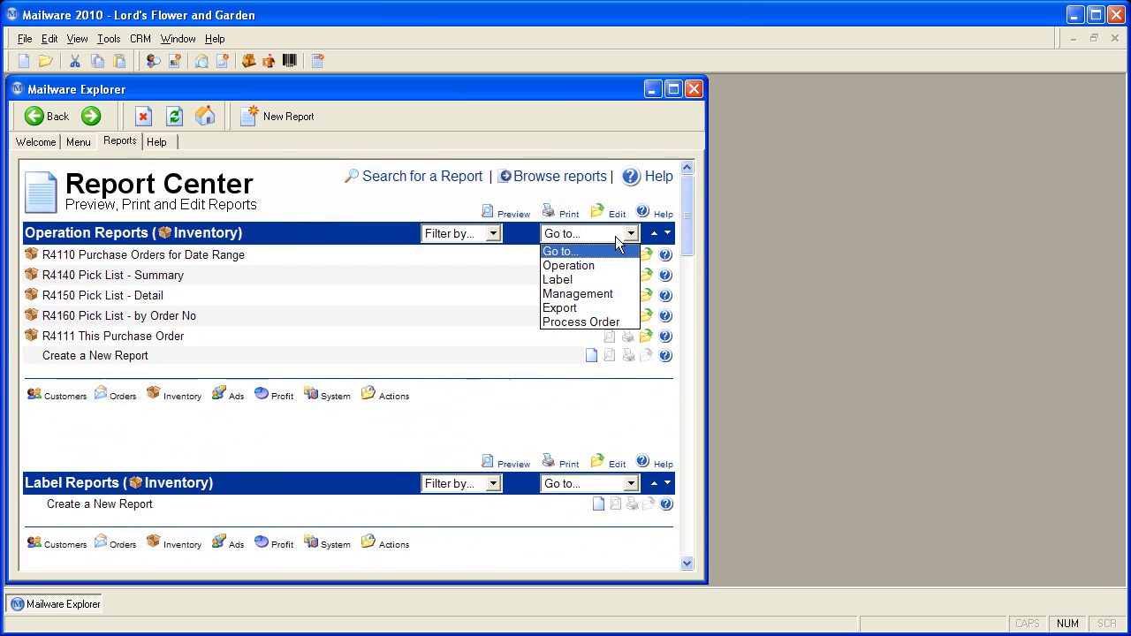
{"action": "left_click", "coordinate": [574, 309]}
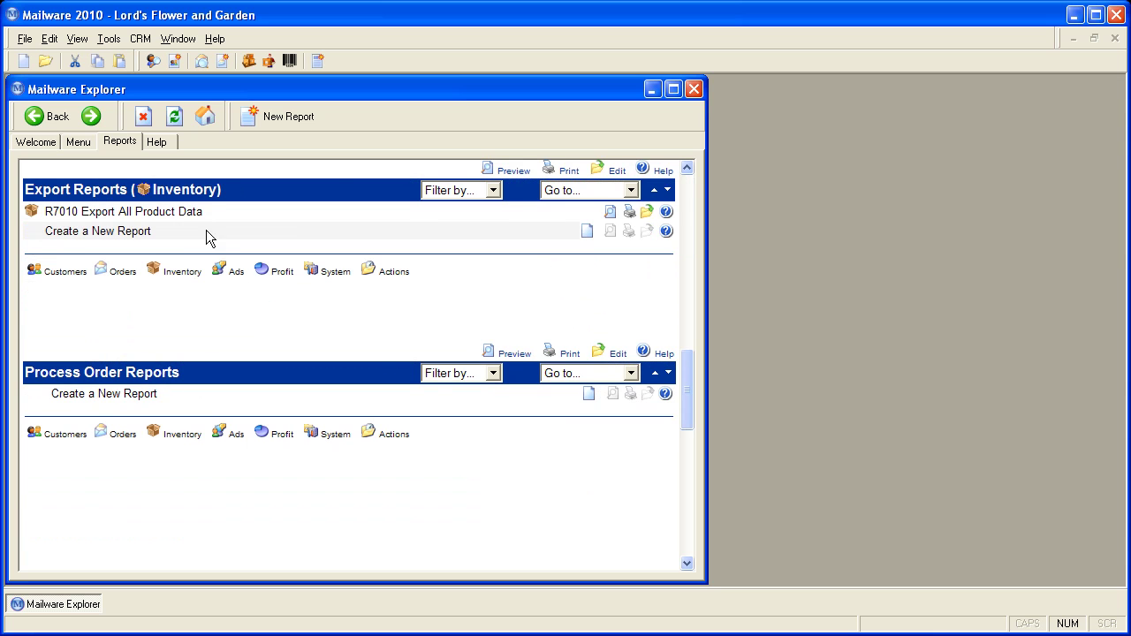
{"action": "scroll", "coordinate": [479, 217], "scroll_direction": "up", "scroll_amount": 10}
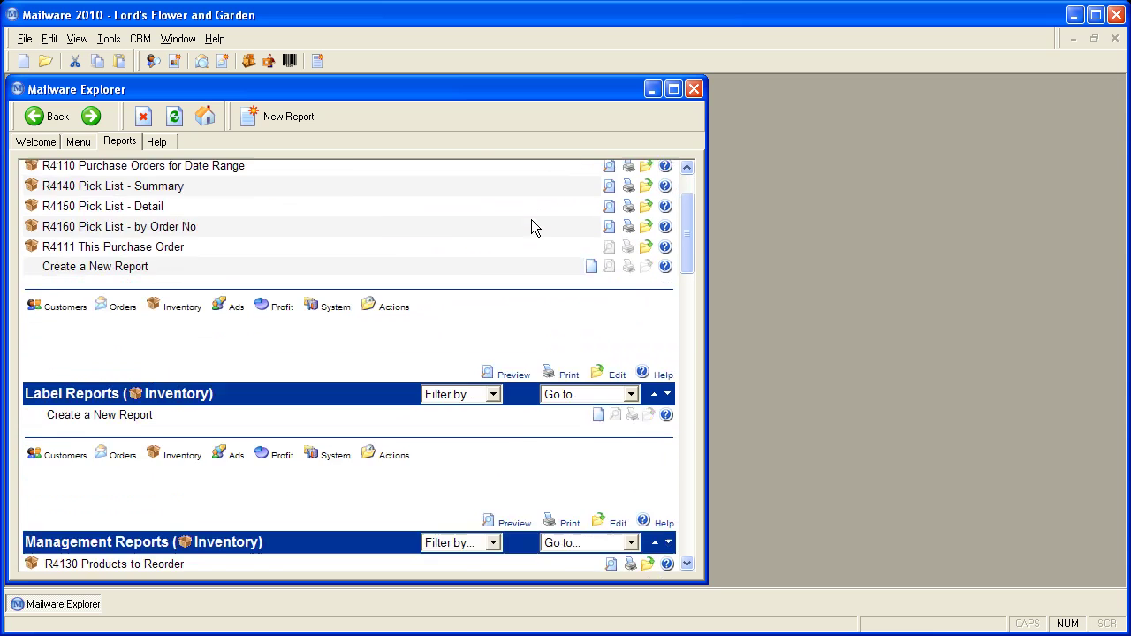
{"action": "scroll", "coordinate": [531, 219], "scroll_direction": "up", "scroll_amount": 2}
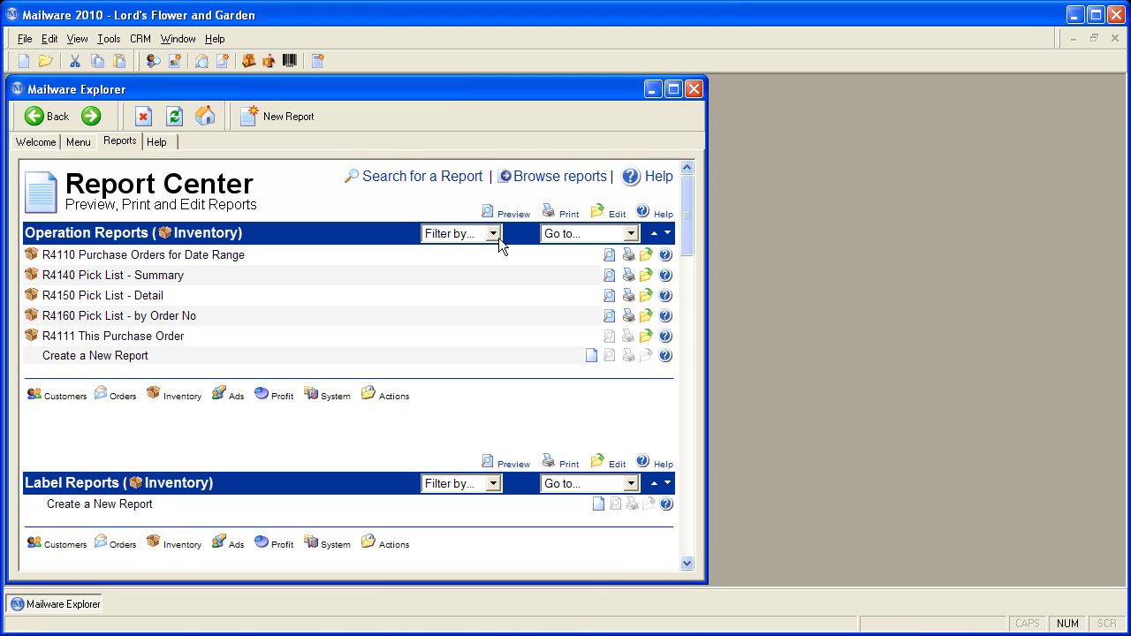
Reset the report filter to All and return to the start of the operation reports
{"action": "left_click", "coordinate": [498, 237]}
{"action": "left_click", "coordinate": [452, 262]}
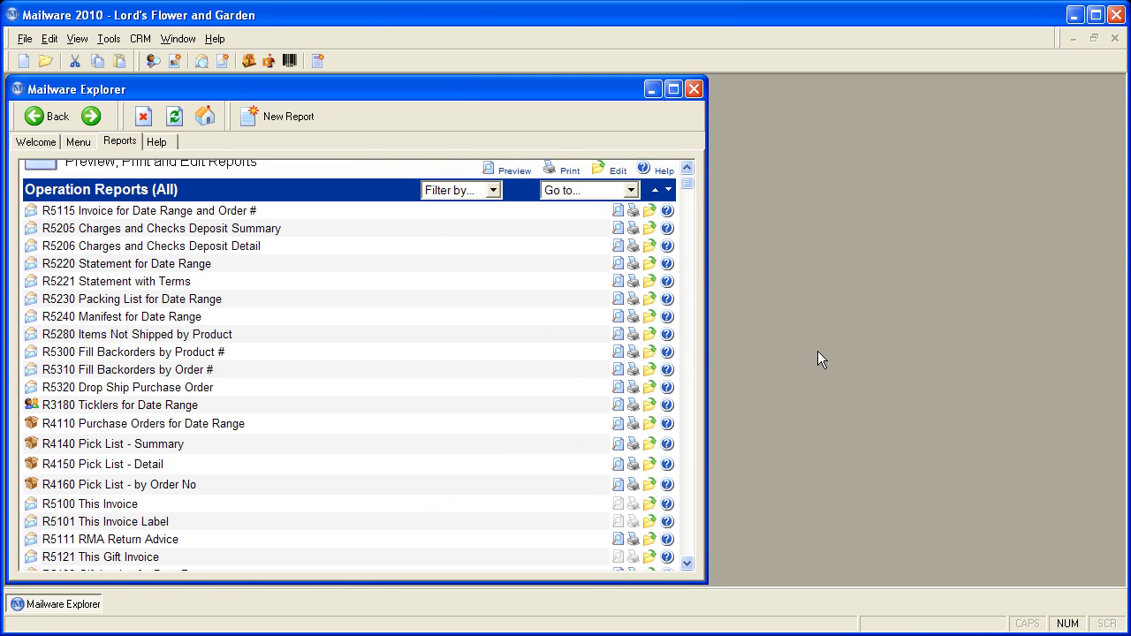
{"action": "left_click_drag", "start_coordinate": [683, 181], "coordinate": [685, 168]}
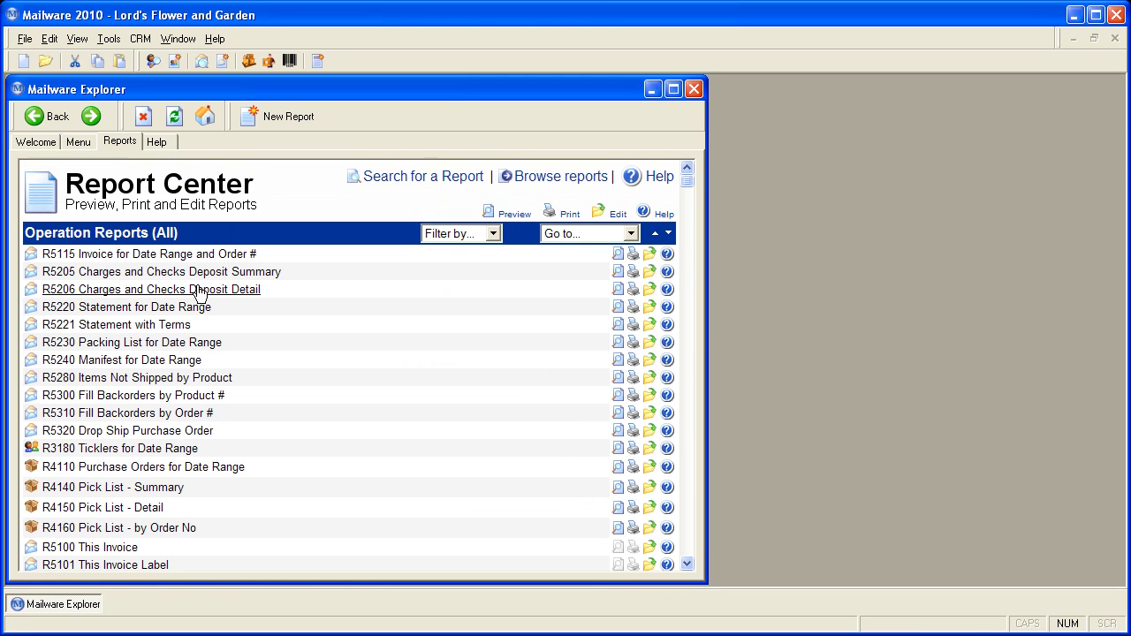
View the Custom Reports section, and consult the Report Center's general help page
{"action": "left_click", "coordinate": [587, 234]}
{"action": "left_click", "coordinate": [571, 266]}
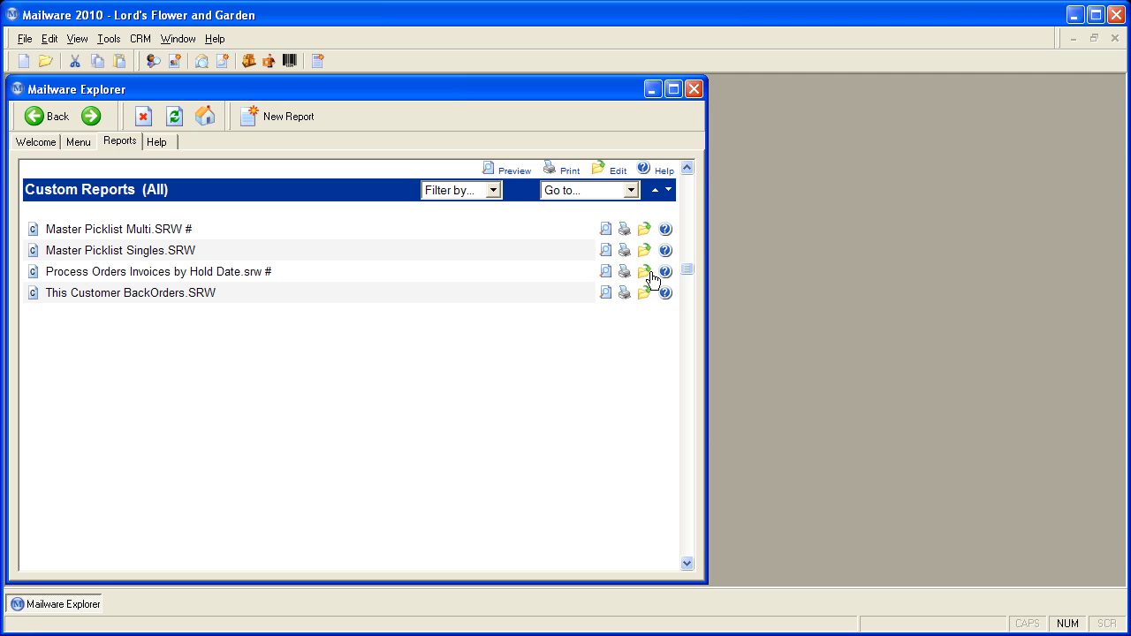
{"action": "left_click_drag", "start_coordinate": [690, 270], "coordinate": [696, 175]}
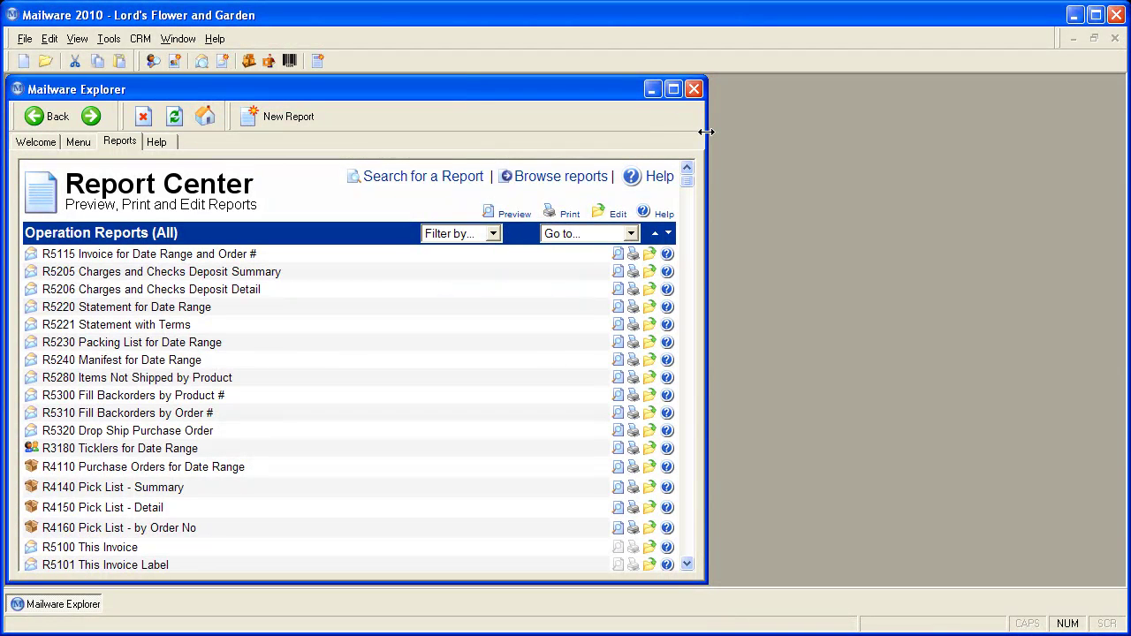
{"action": "left_click", "coordinate": [654, 180]}
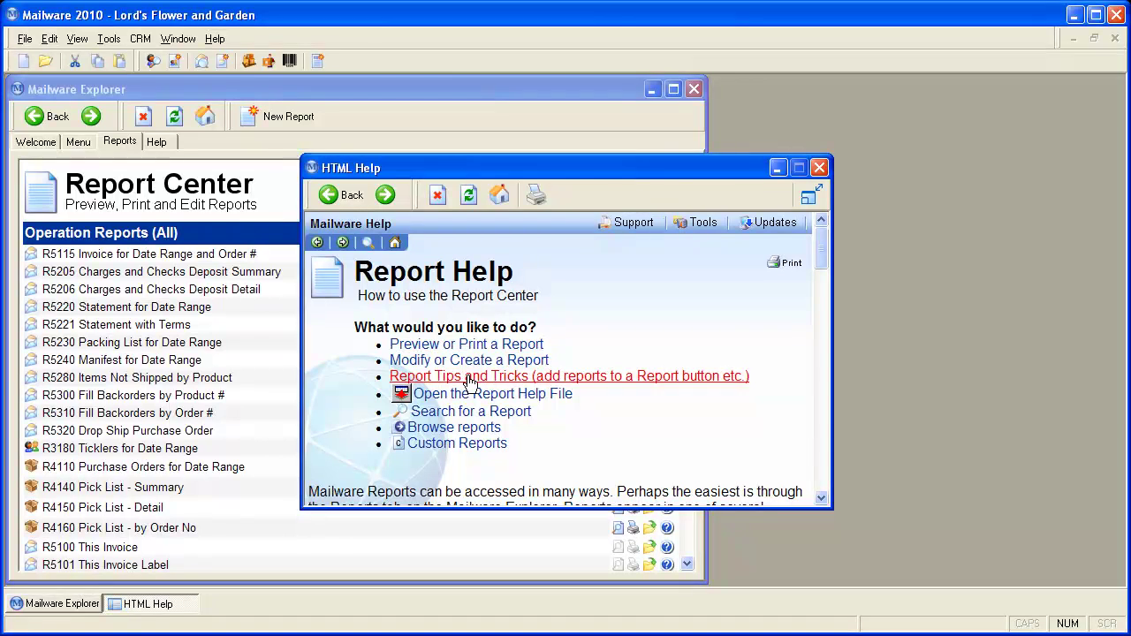
{"action": "left_click", "coordinate": [818, 168]}
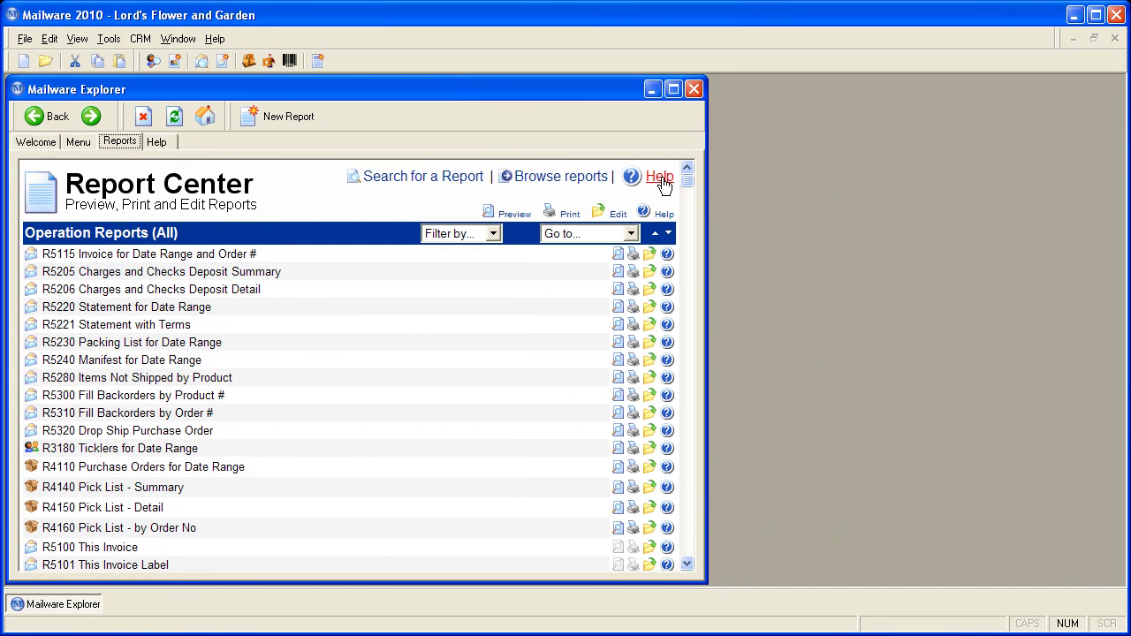
Preview report R5115 Invoice for Date Range and Order # with starting date 1/1/08 and ending date 1/1/2011
{"action": "left_click", "coordinate": [199, 253]}
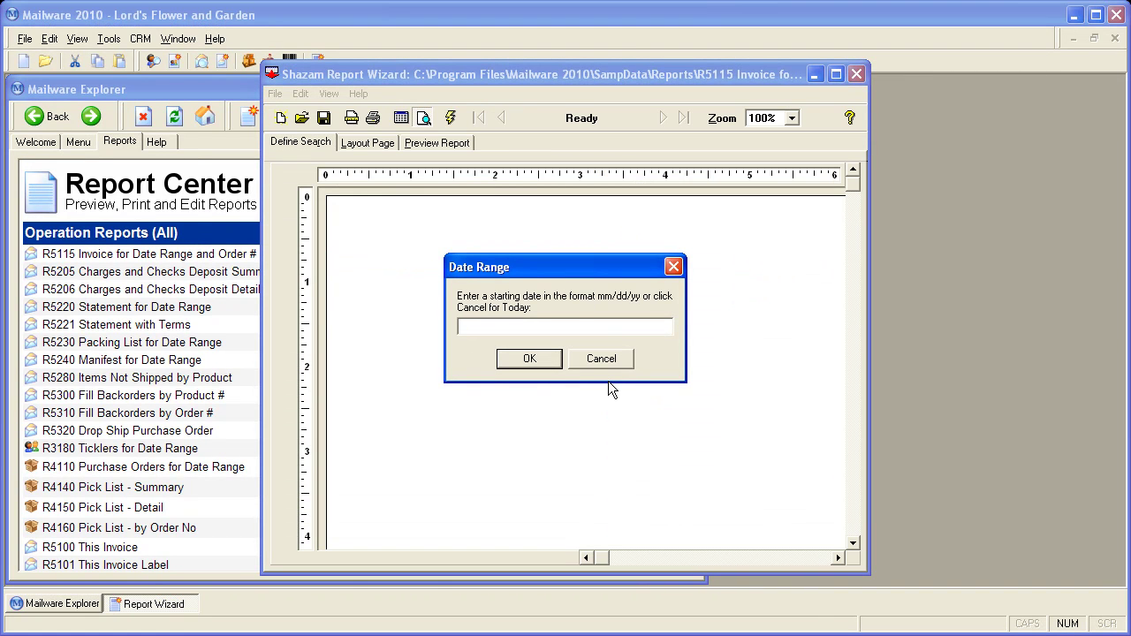
{"action": "type", "text": "1/1/"}
{"action": "type", "text": "08"}
{"action": "key", "text": "Return"}
{"action": "type", "text": "1/1/201"}
{"action": "type", "text": "011"}
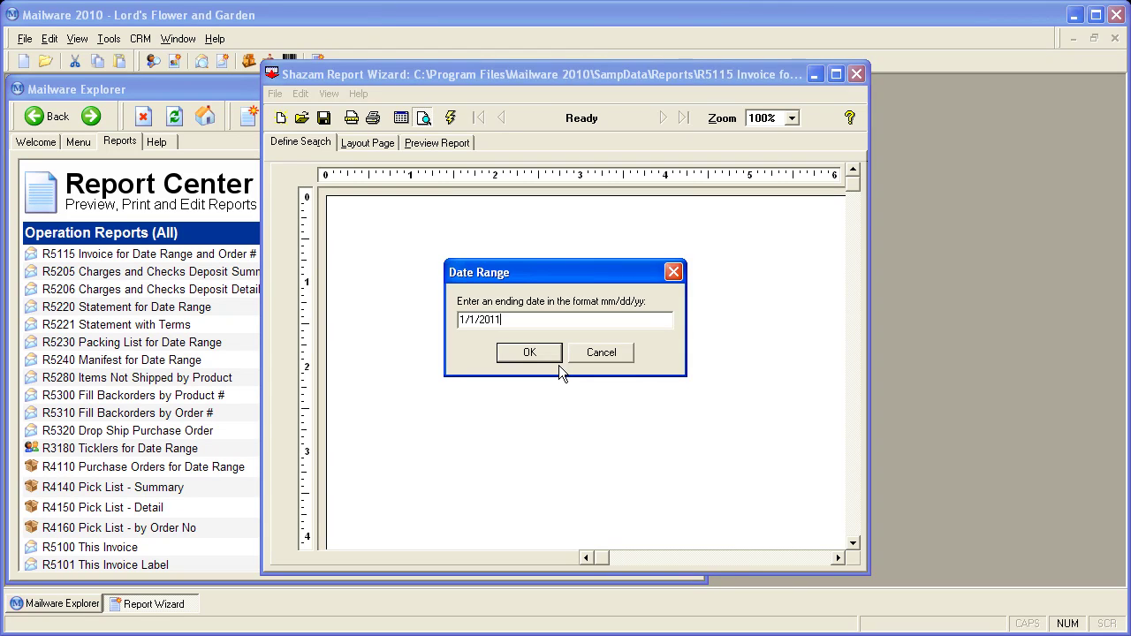
{"action": "key", "text": "Return"}
{"action": "key", "text": "Return"}
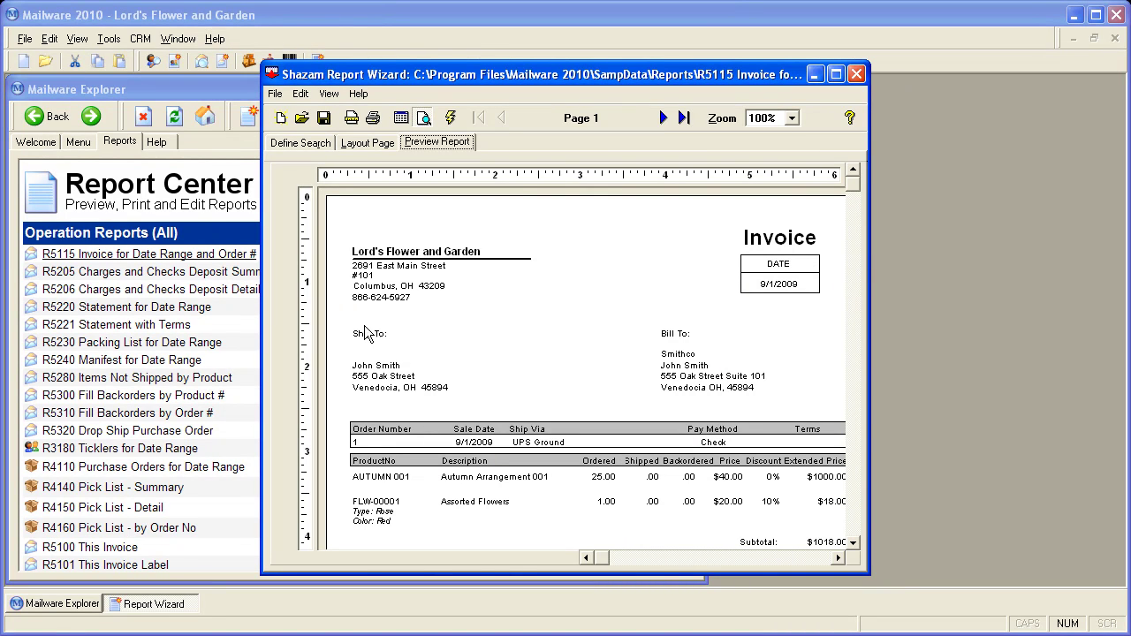
Page forward two invoices in the report preview and return to the first page
{"action": "left_click", "coordinate": [664, 118]}
{"action": "left_click", "coordinate": [663, 117]}
{"action": "left_click", "coordinate": [504, 118]}
{"action": "left_click", "coordinate": [505, 118]}
View the invoice's page layout in a report window enlarged to the full page width, and compare it with the preview
{"action": "left_click", "coordinate": [379, 144]}
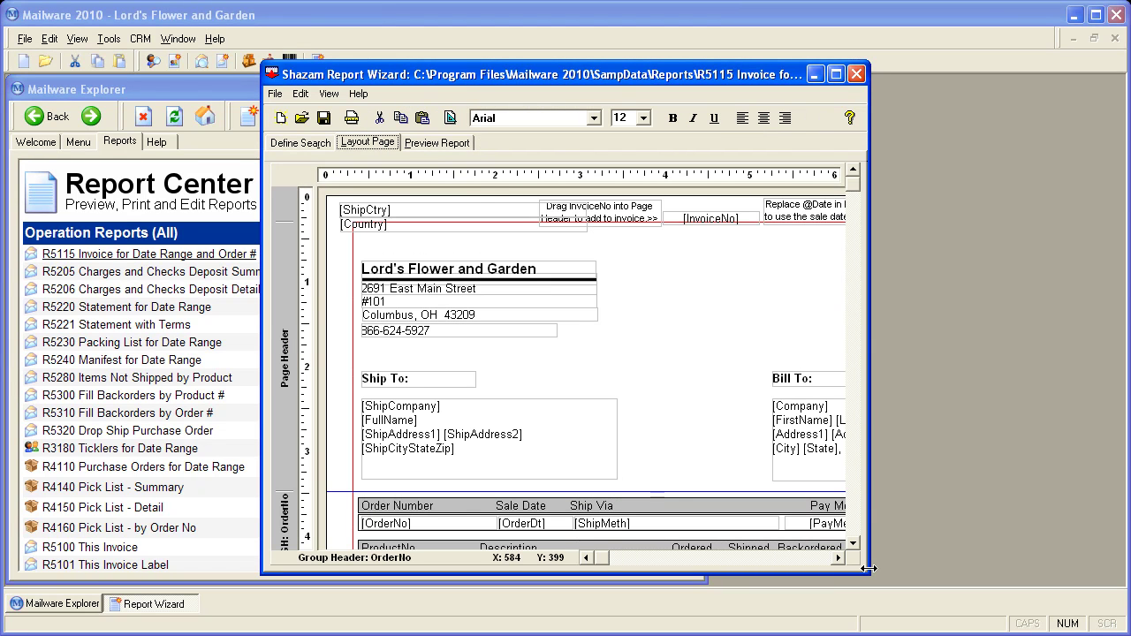
{"action": "left_click_drag", "start_coordinate": [869, 573], "coordinate": [1078, 617]}
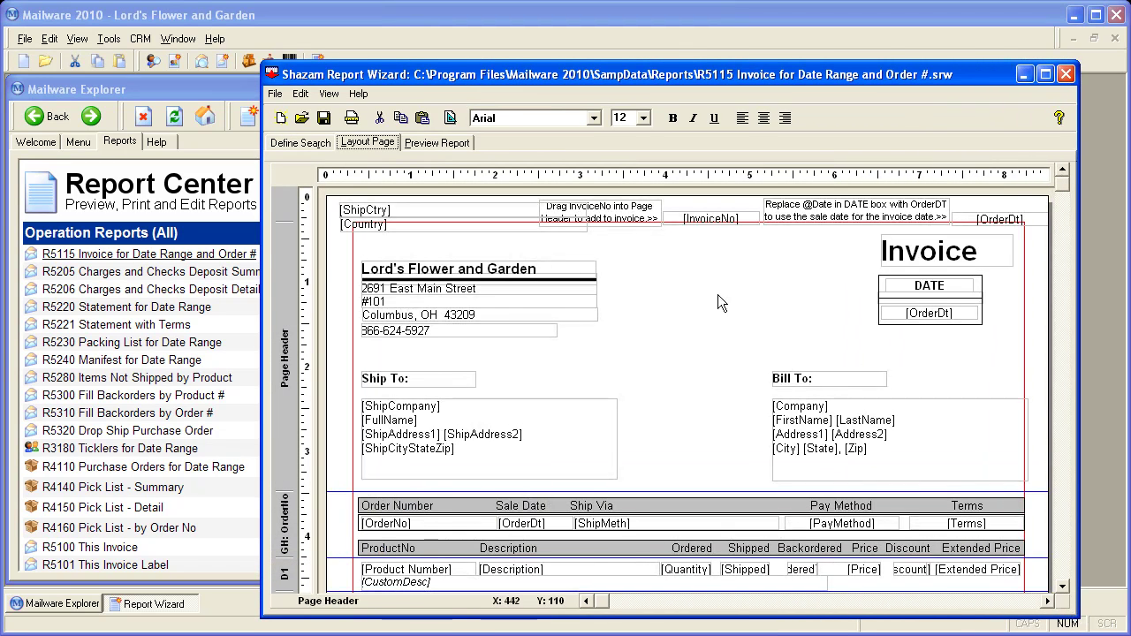
{"action": "left_click", "coordinate": [436, 142]}
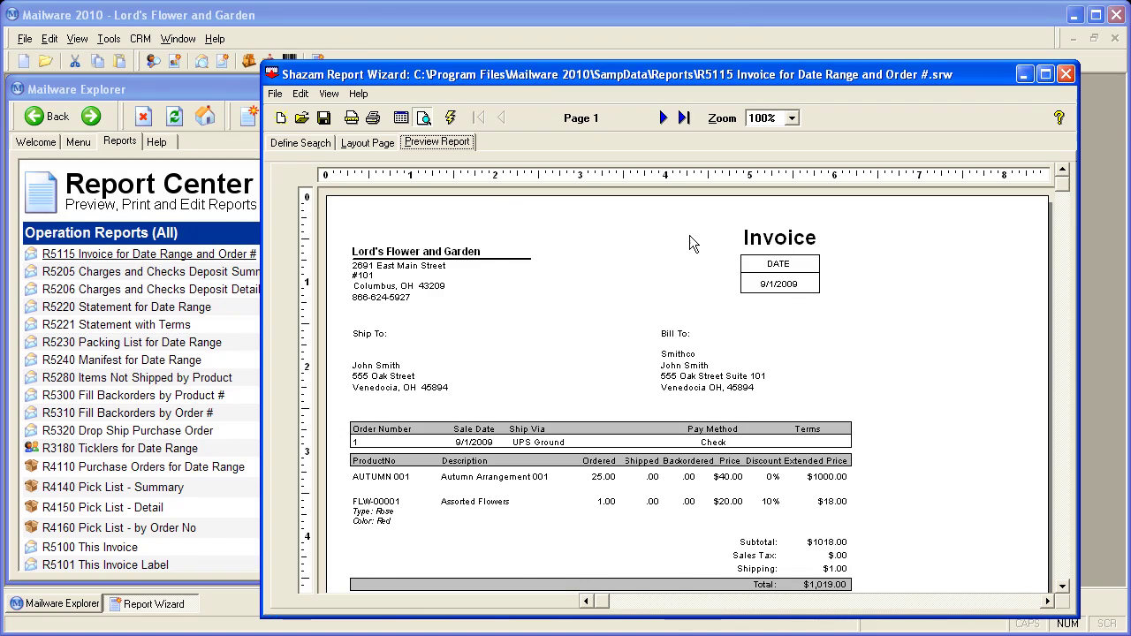
In the page layout, shift the Bill To address block slightly left and reposition the Ship To address block beneath its label
{"action": "left_click", "coordinate": [369, 142]}
{"action": "left_click_drag", "start_coordinate": [511, 454], "coordinate": [546, 446]}
{"action": "left_click", "coordinate": [792, 431]}
{"action": "left_click_drag", "start_coordinate": [792, 431], "coordinate": [767, 429]}
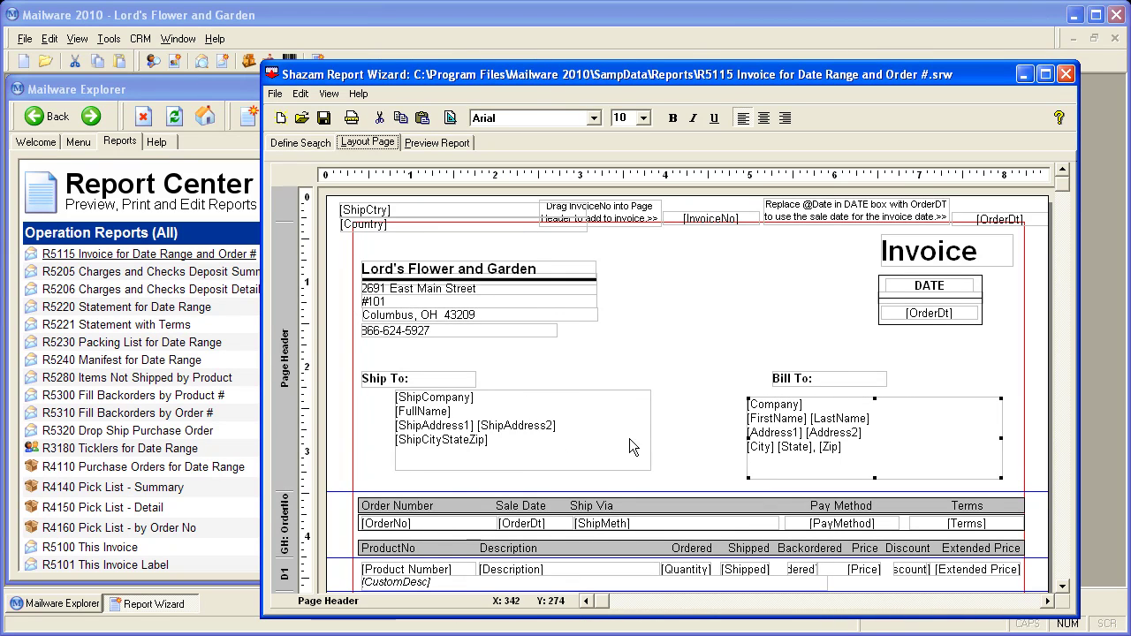
{"action": "left_click_drag", "start_coordinate": [634, 449], "coordinate": [605, 448]}
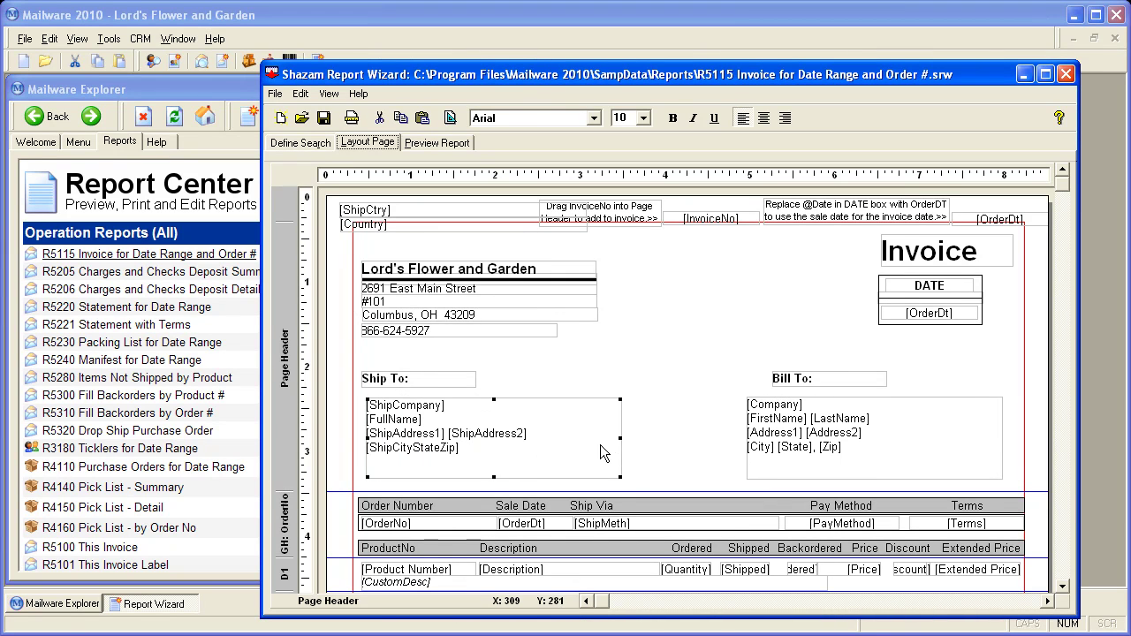
Review the fields that can be placed on the invoice in the Page Designer, and close the designer
{"action": "left_click", "coordinate": [449, 118]}
{"action": "left_click_drag", "start_coordinate": [515, 170], "coordinate": [924, 230]}
{"action": "left_click", "coordinate": [929, 246]}
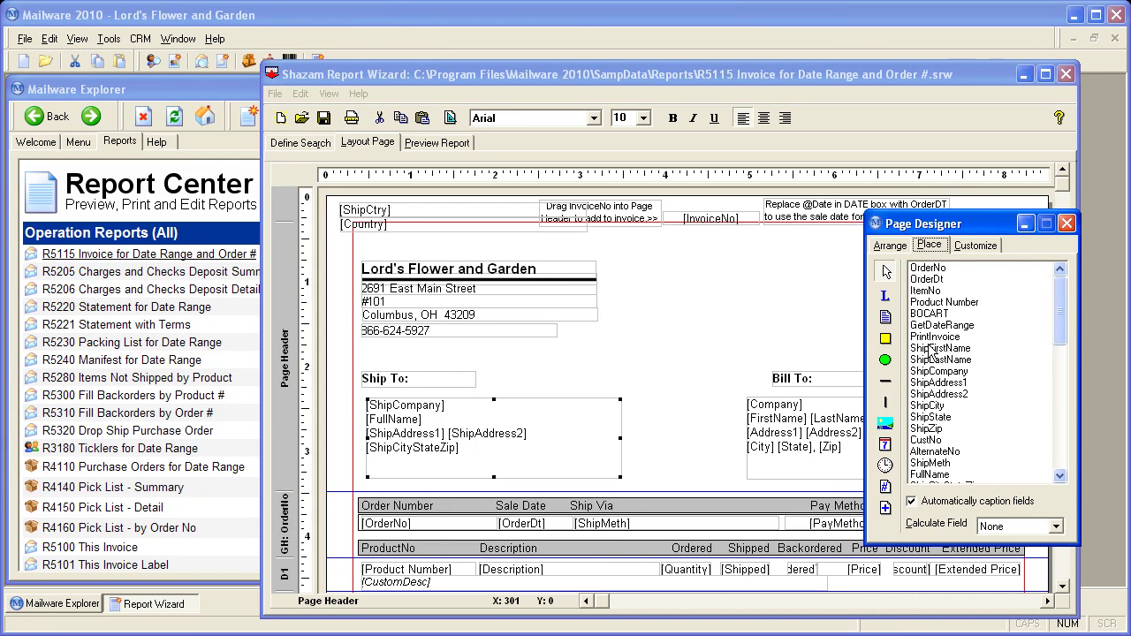
{"action": "mouse_move", "coordinate": [1062, 333]}
{"action": "left_mouse_down"}
{"action": "mouse_move", "coordinate": [1064, 459]}
{"action": "mouse_move", "coordinate": [1059, 312]}
{"action": "left_mouse_up"}
{"action": "left_click", "coordinate": [1067, 223]}
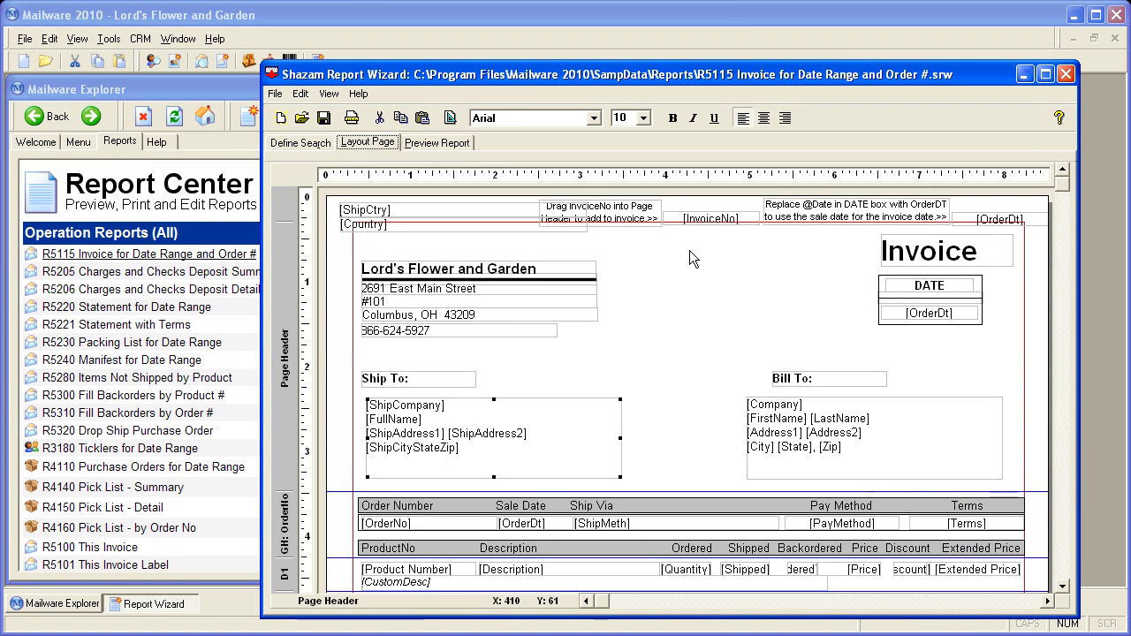
Browse the fonts available for the selected Ship To address block, leaving the list without choosing one
{"action": "left_click", "coordinate": [597, 118]}
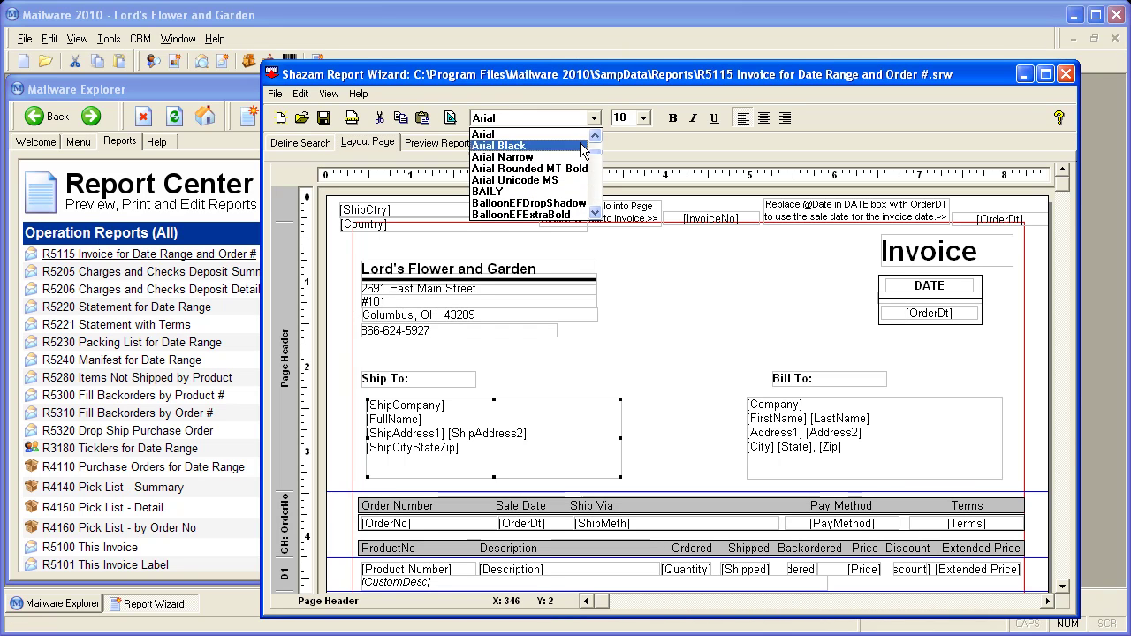
{"action": "left_click", "coordinate": [598, 183]}
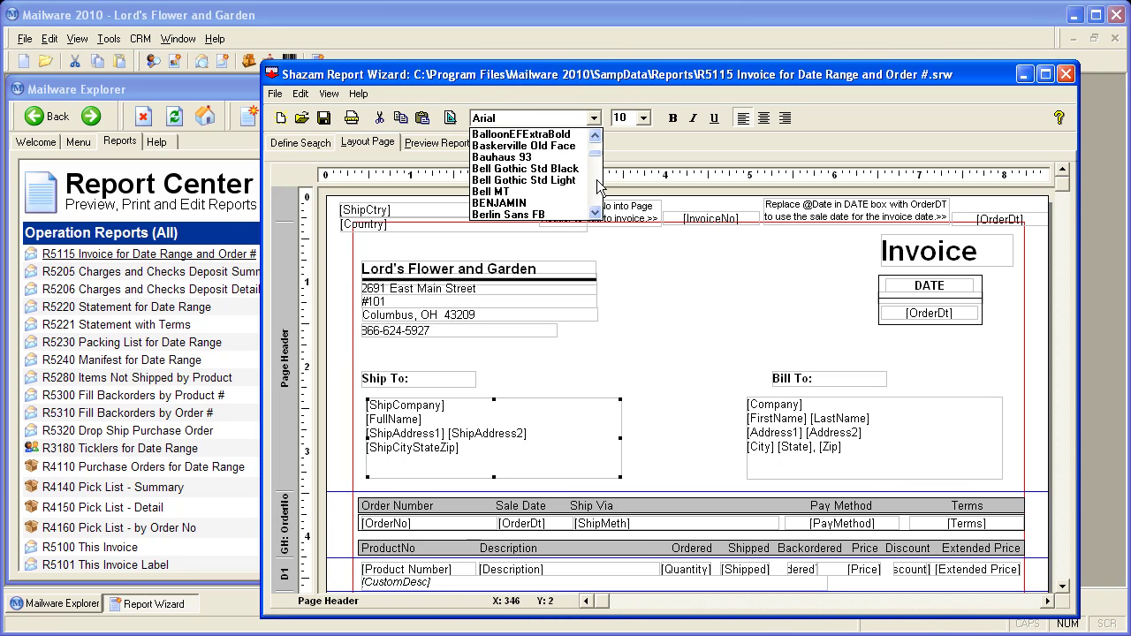
{"action": "left_click", "coordinate": [740, 322]}
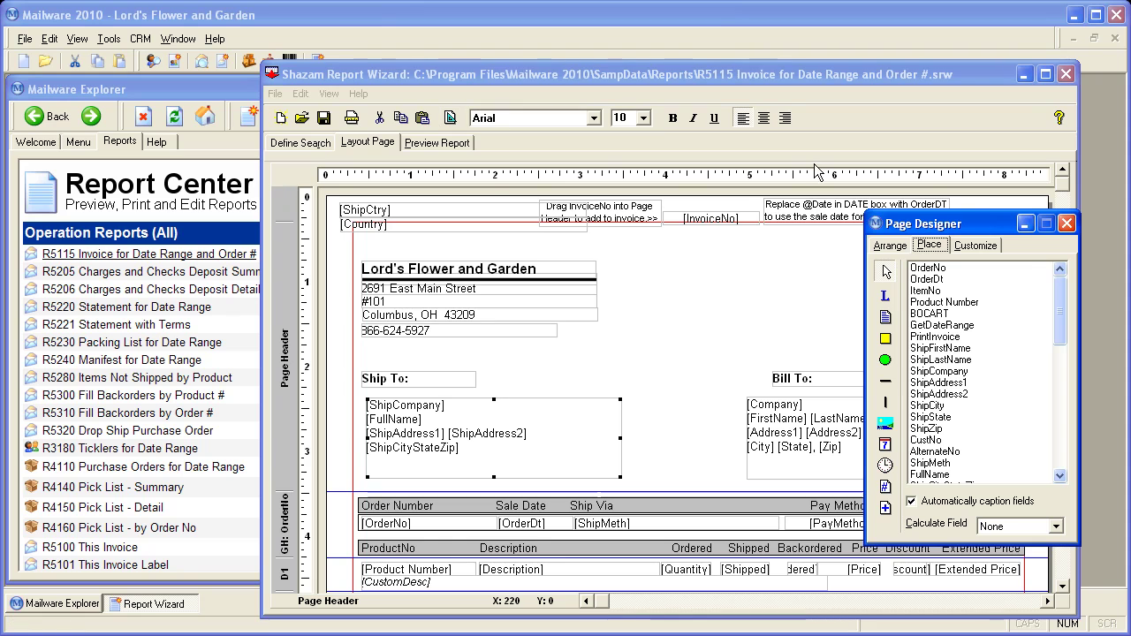
In the report setup, review the Avery Standard label formats offered for a label report, cancel out, and close the Page Designer
{"action": "left_click", "coordinate": [348, 122]}
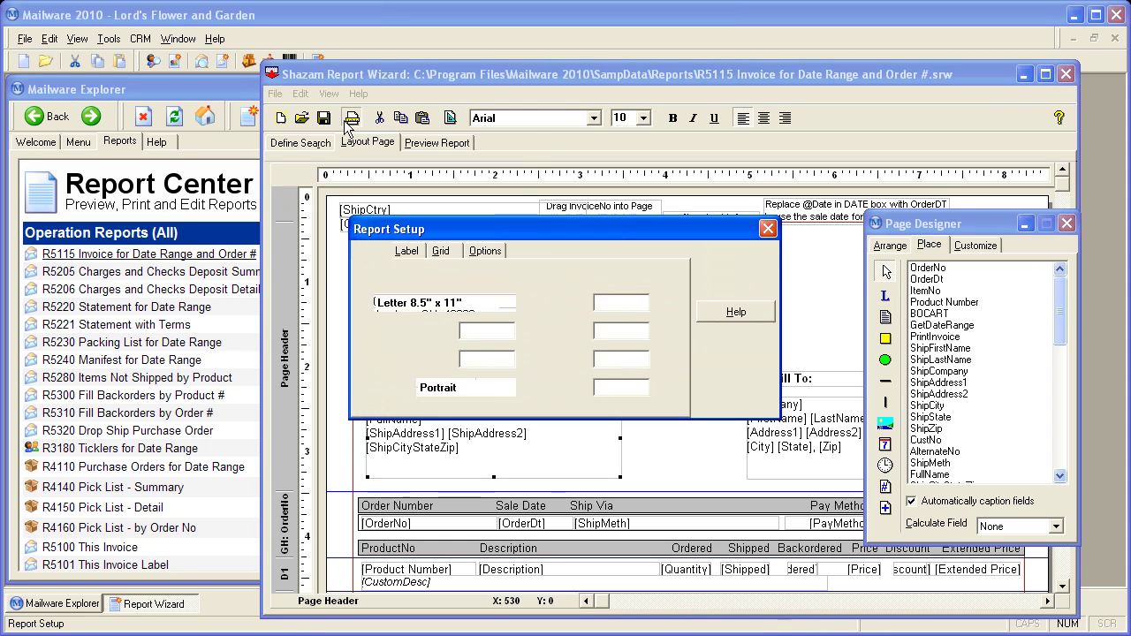
{"action": "left_click", "coordinate": [416, 253]}
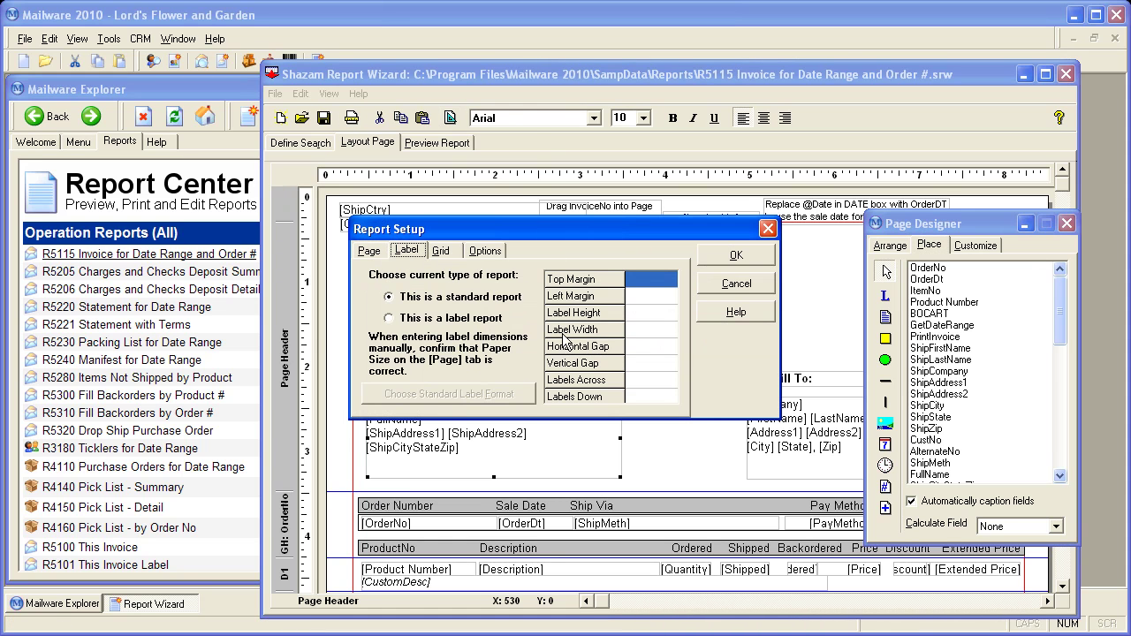
{"action": "left_click", "coordinate": [419, 325]}
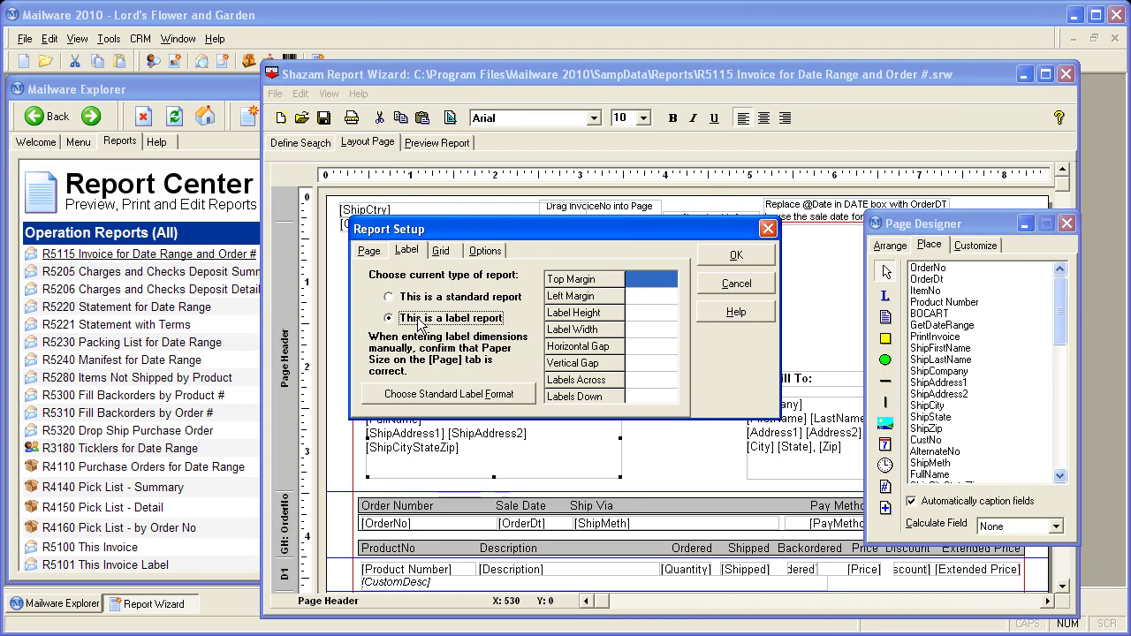
{"action": "left_click", "coordinate": [513, 394]}
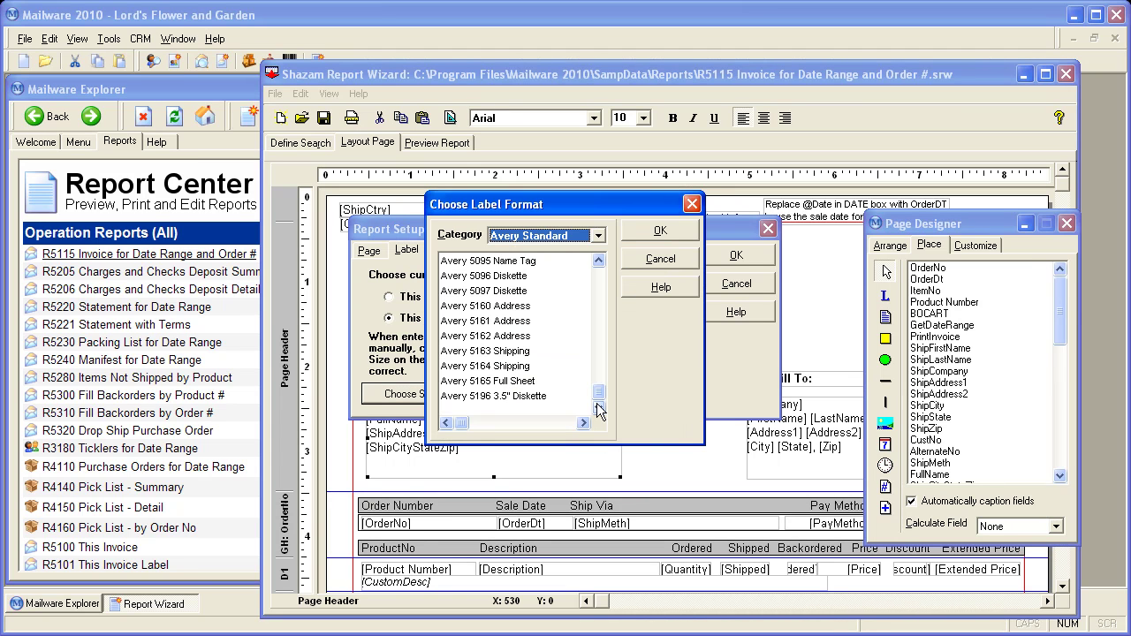
{"action": "left_click_drag", "start_coordinate": [599, 407], "coordinate": [599, 410]}
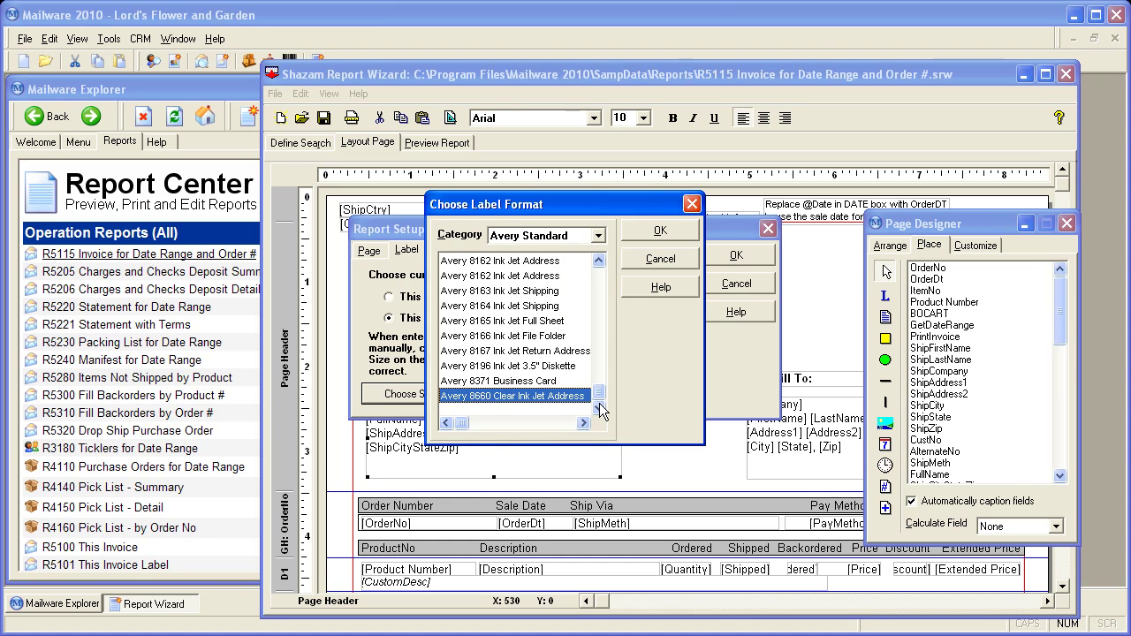
{"action": "left_click", "coordinate": [663, 265]}
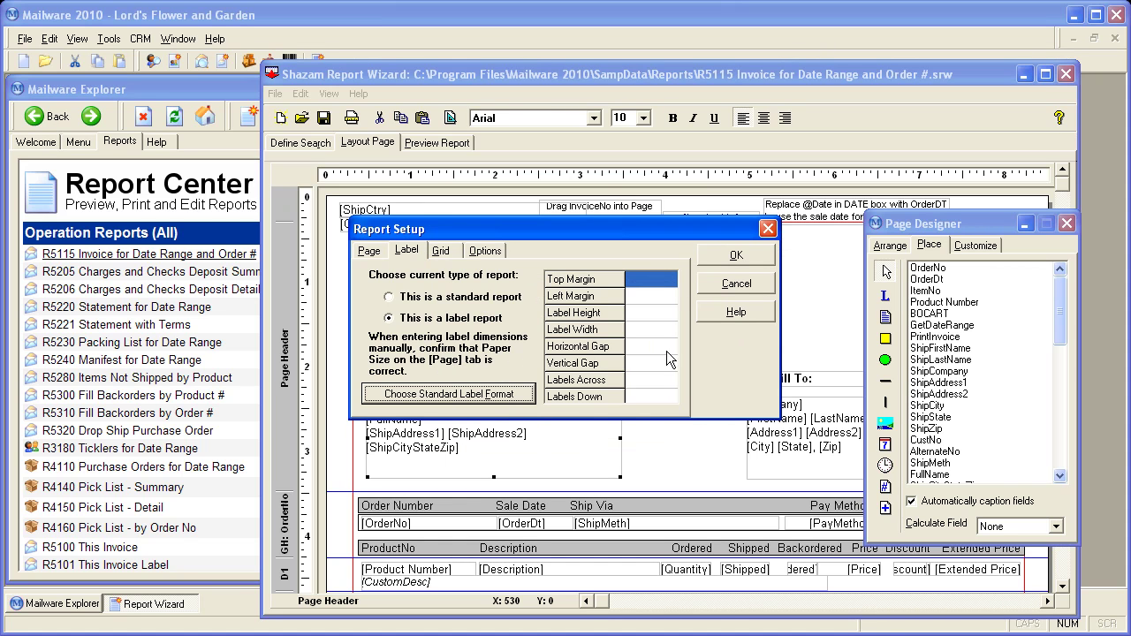
{"action": "left_click", "coordinate": [721, 282]}
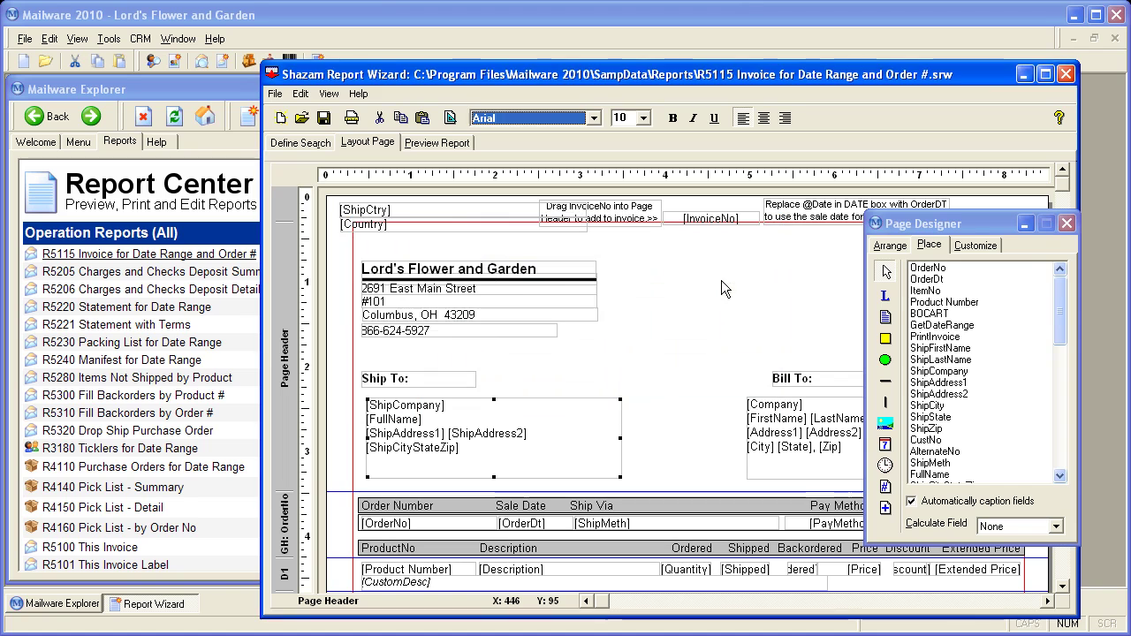
{"action": "left_click", "coordinate": [1067, 223]}
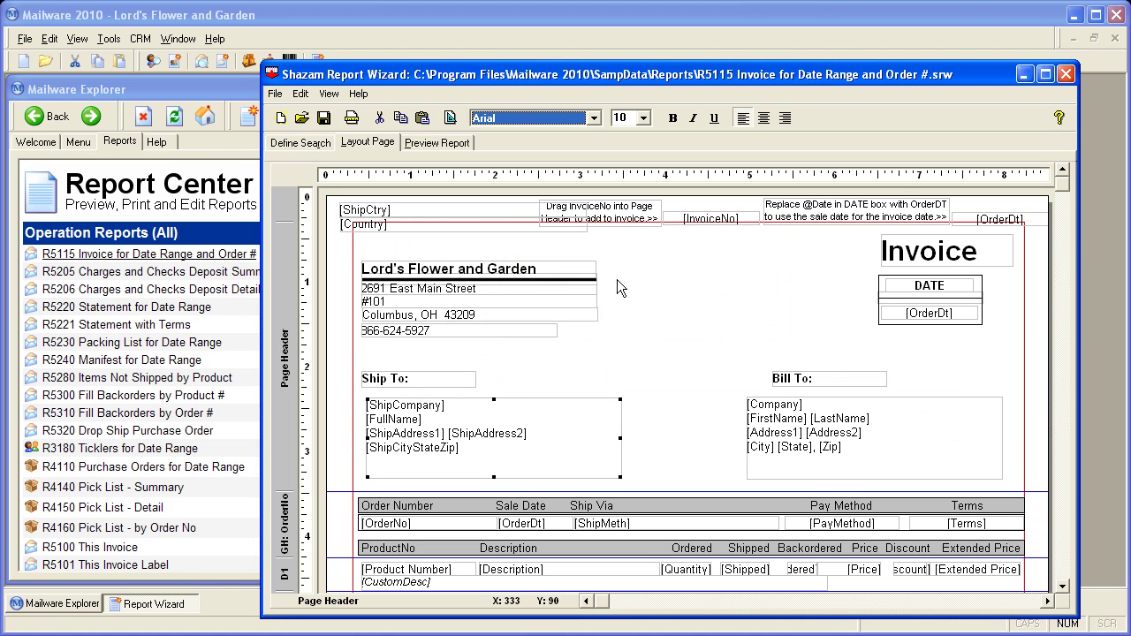
Look over the lower sections of the invoice layout, and open the report's search definition
{"action": "left_click", "coordinate": [1067, 556]}
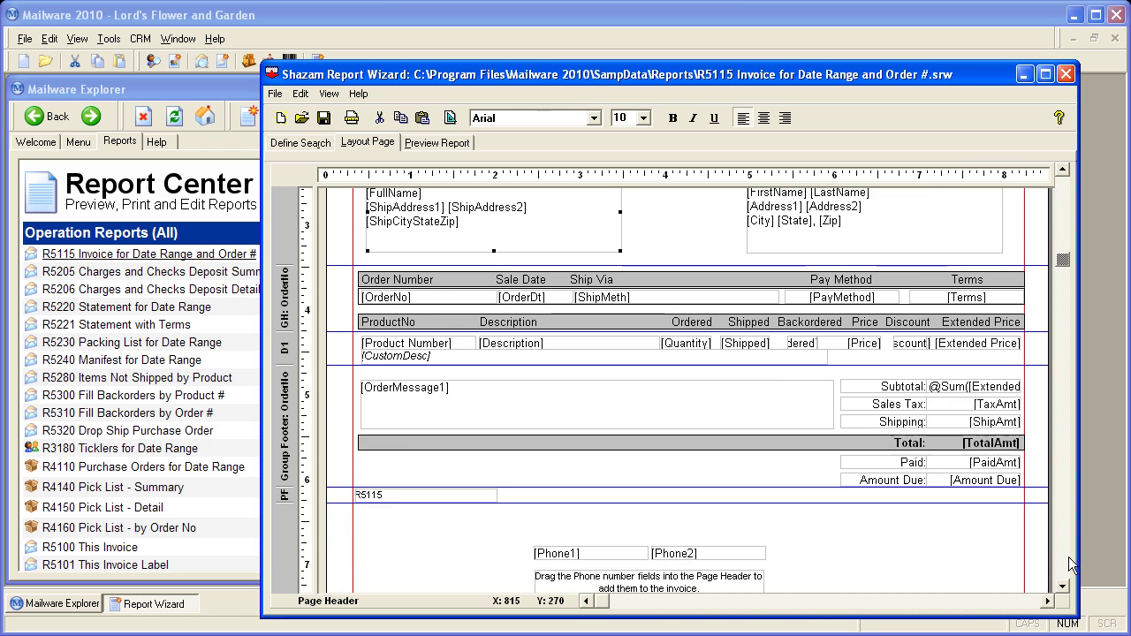
{"action": "left_click", "coordinate": [1064, 189]}
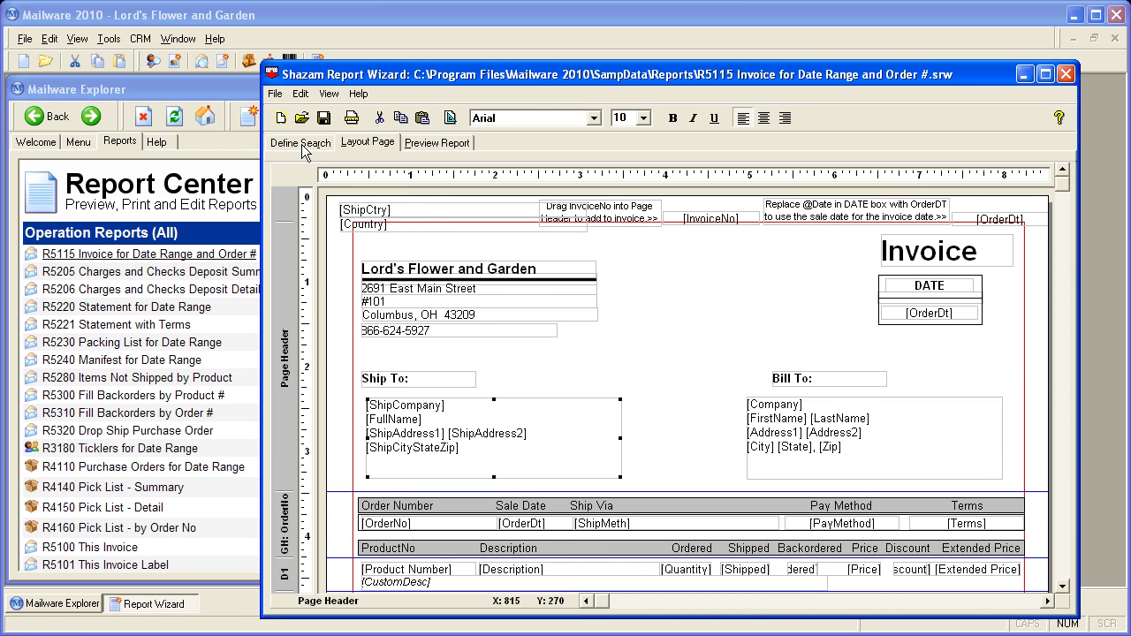
{"action": "left_click", "coordinate": [301, 144]}
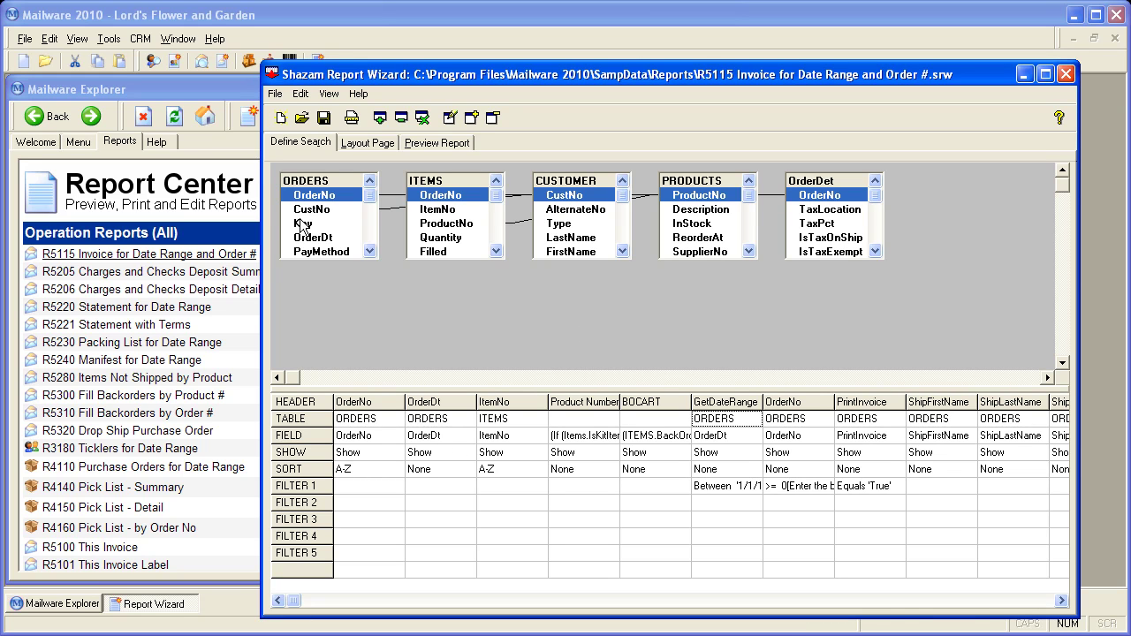
Examine the field properties and custom expression options of the first OrderNo column, and cancel the edit
{"action": "left_click", "coordinate": [372, 433]}
{"action": "double_click", "coordinate": [371, 434]}
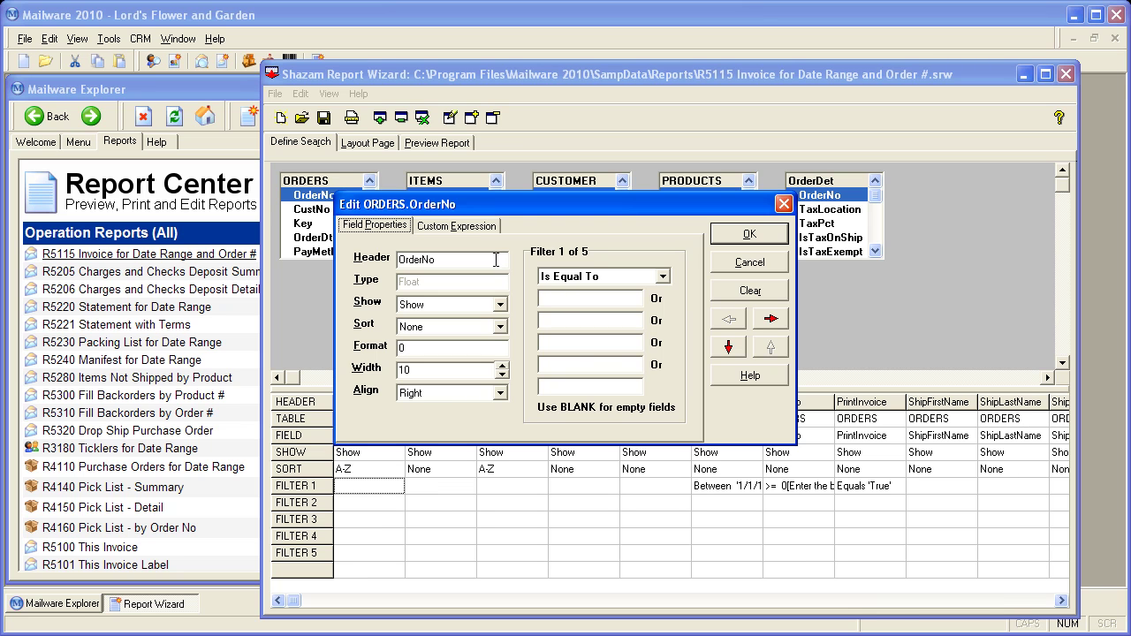
{"action": "left_click", "coordinate": [493, 227]}
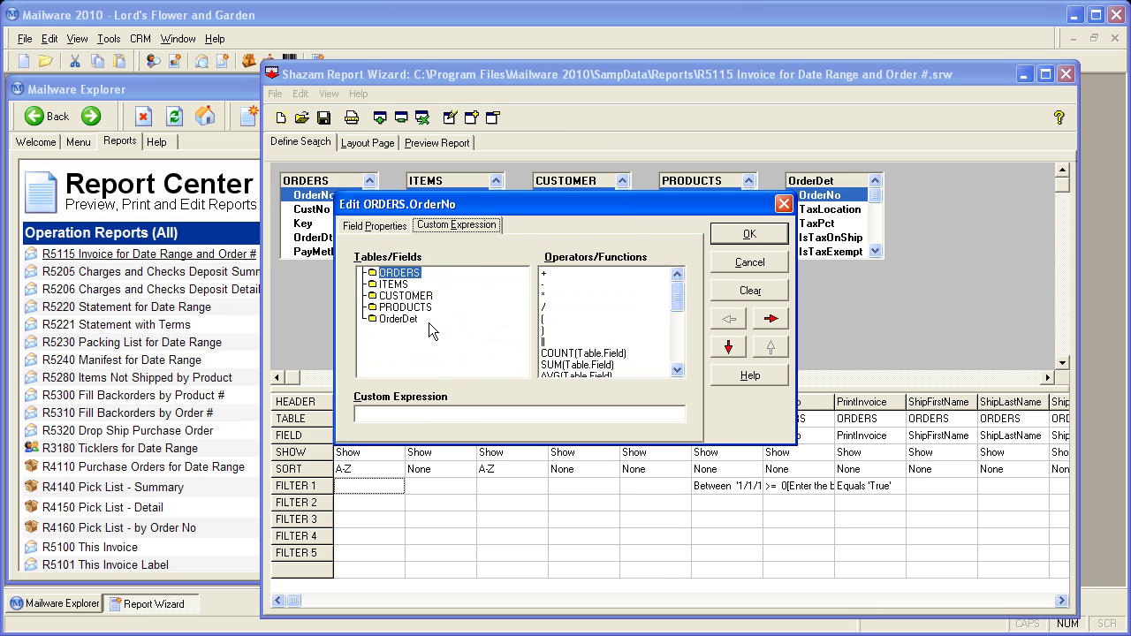
{"action": "left_click", "coordinate": [741, 264]}
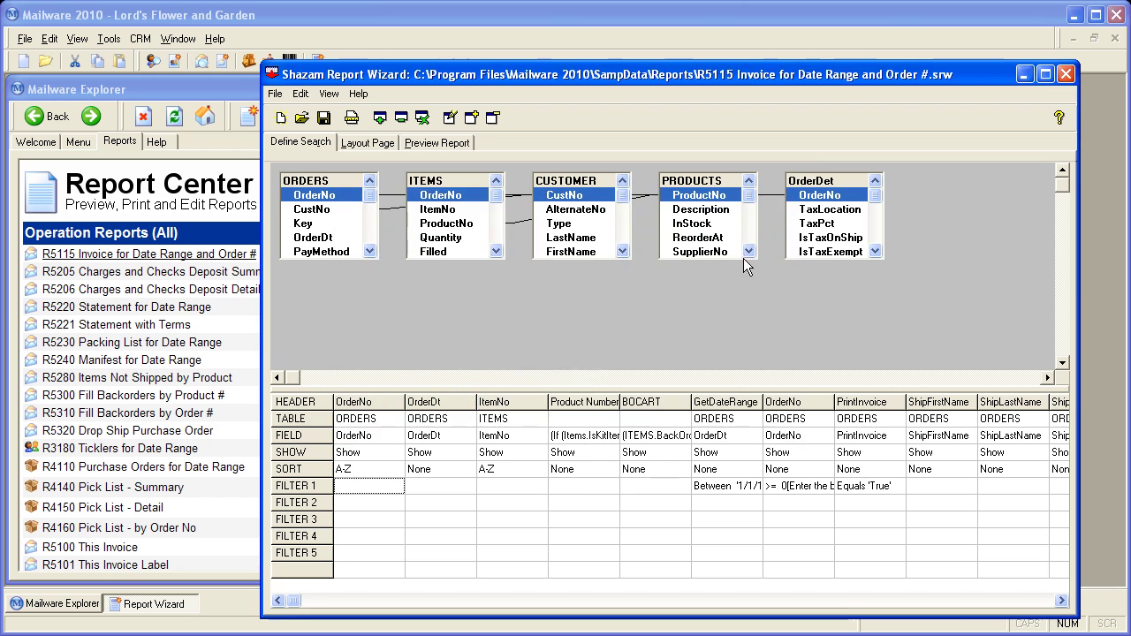
Inspect the filters on the GetDateRange, PrintInvoice and second OrderNo columns, including the order number prompt, cancelling each edit
{"action": "double_click", "coordinate": [728, 443]}
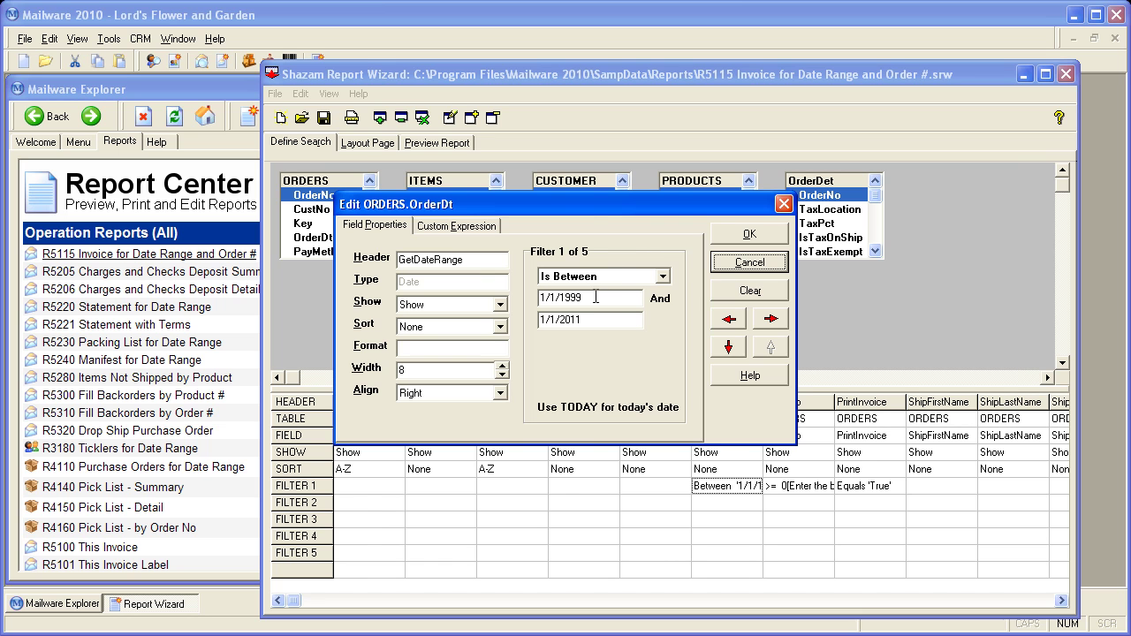
{"action": "left_click", "coordinate": [749, 261]}
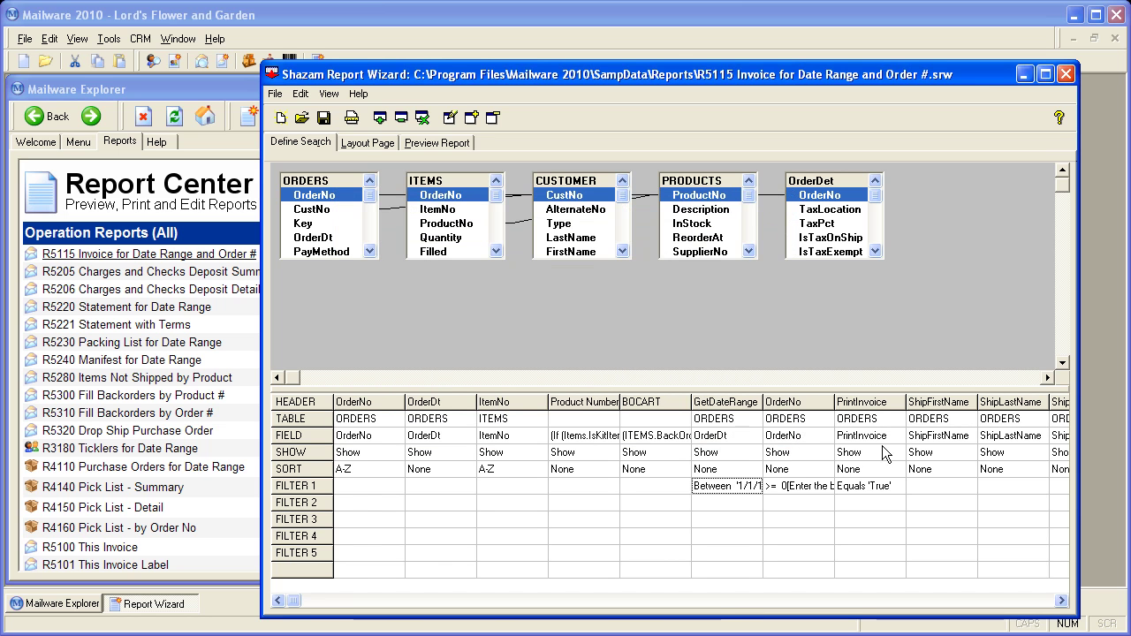
{"action": "double_click", "coordinate": [885, 452]}
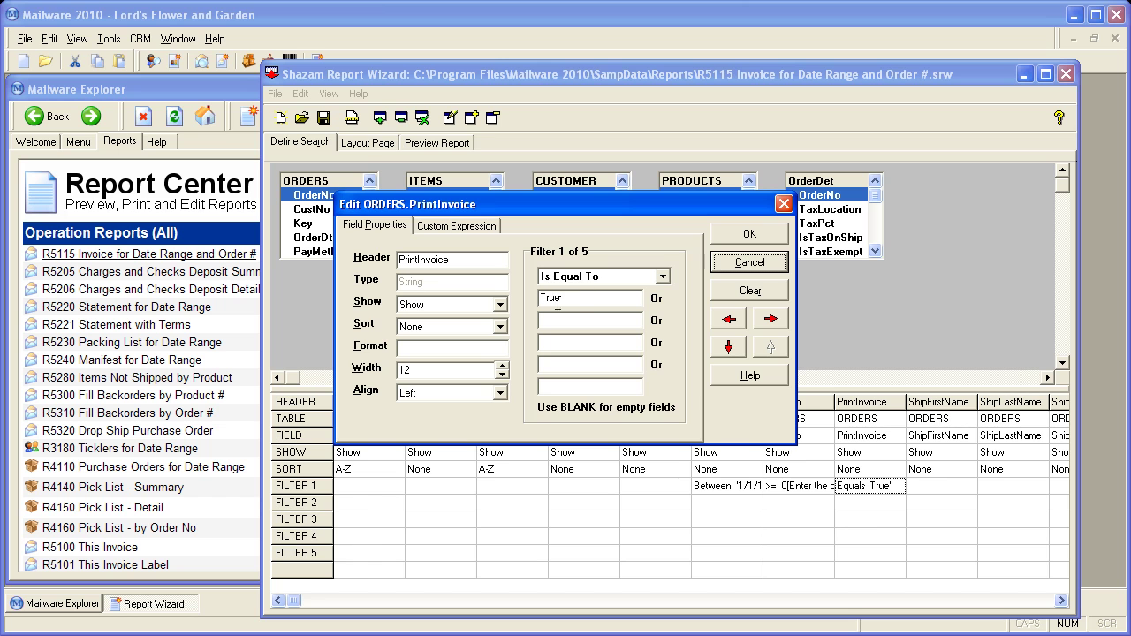
{"action": "left_click", "coordinate": [779, 263]}
{"action": "double_click", "coordinate": [811, 448]}
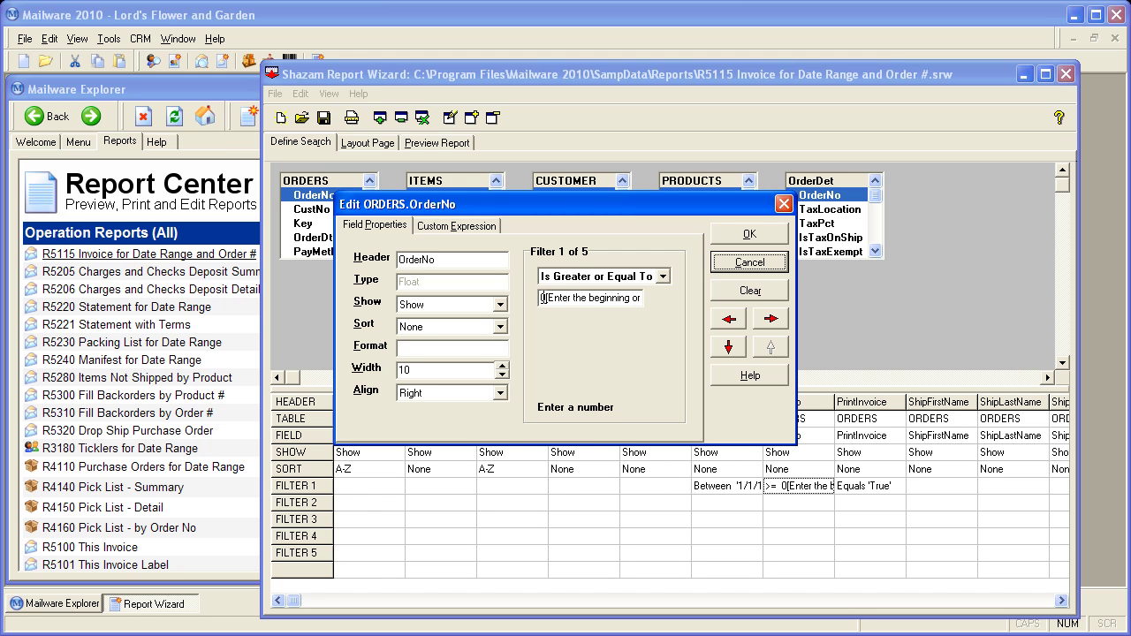
{"action": "left_click", "coordinate": [566, 297]}
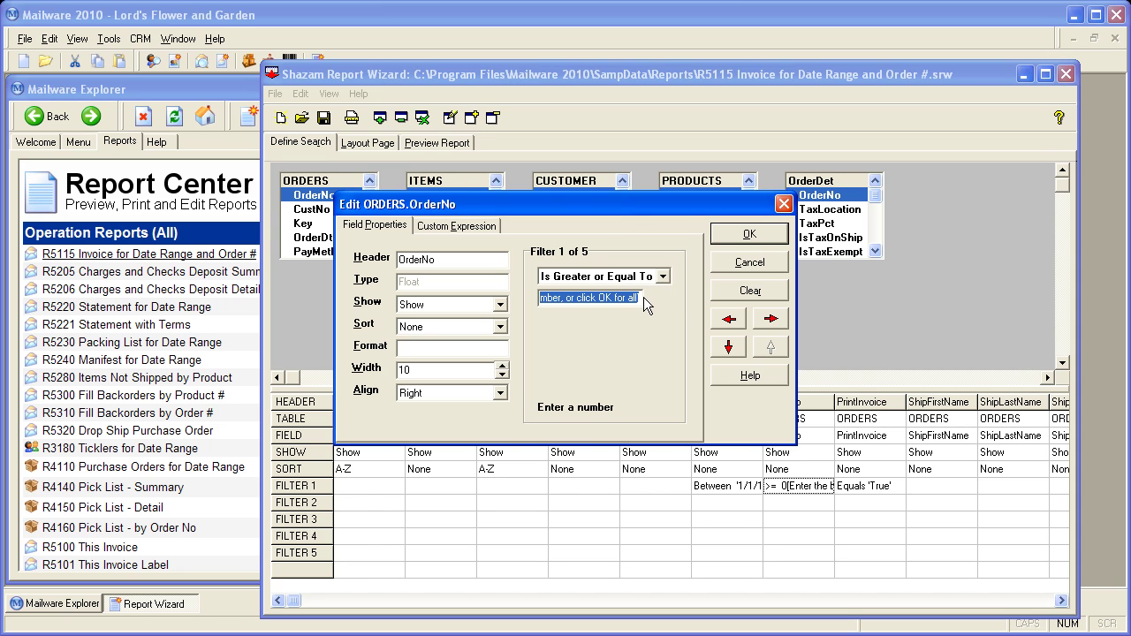
{"action": "left_click", "coordinate": [768, 261]}
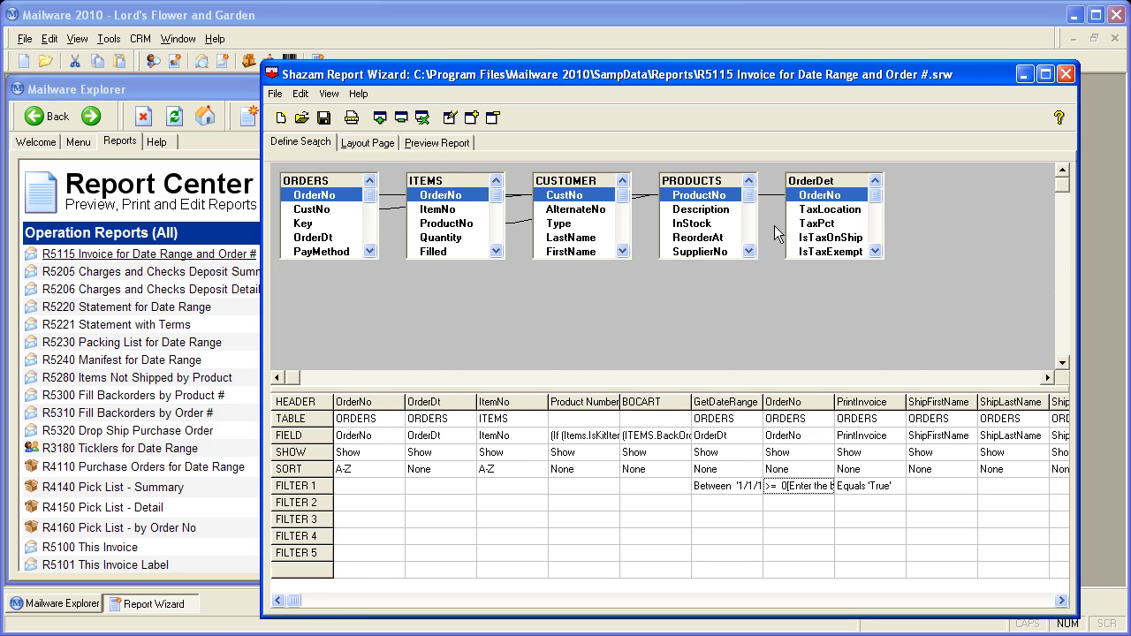
Close the R5115 report window and return to the Report Center
{"action": "left_click", "coordinate": [1065, 74]}
{"action": "left_click", "coordinate": [566, 350]}
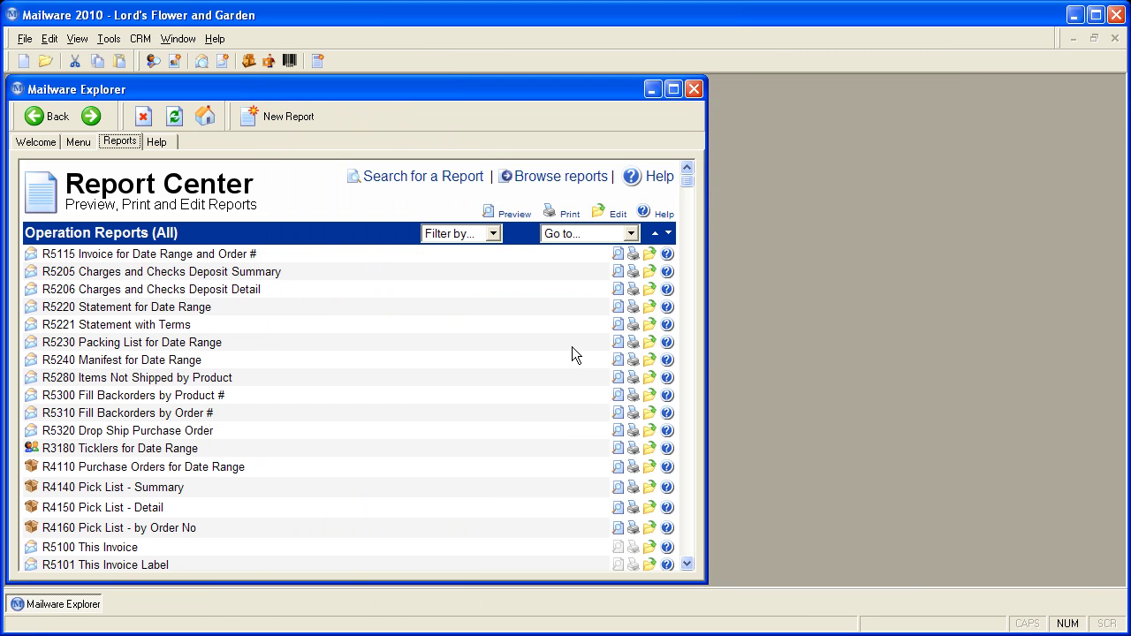
Go to the Custom reports section of the Report Center, and return to the start of the report list
{"action": "left_click", "coordinate": [590, 235]}
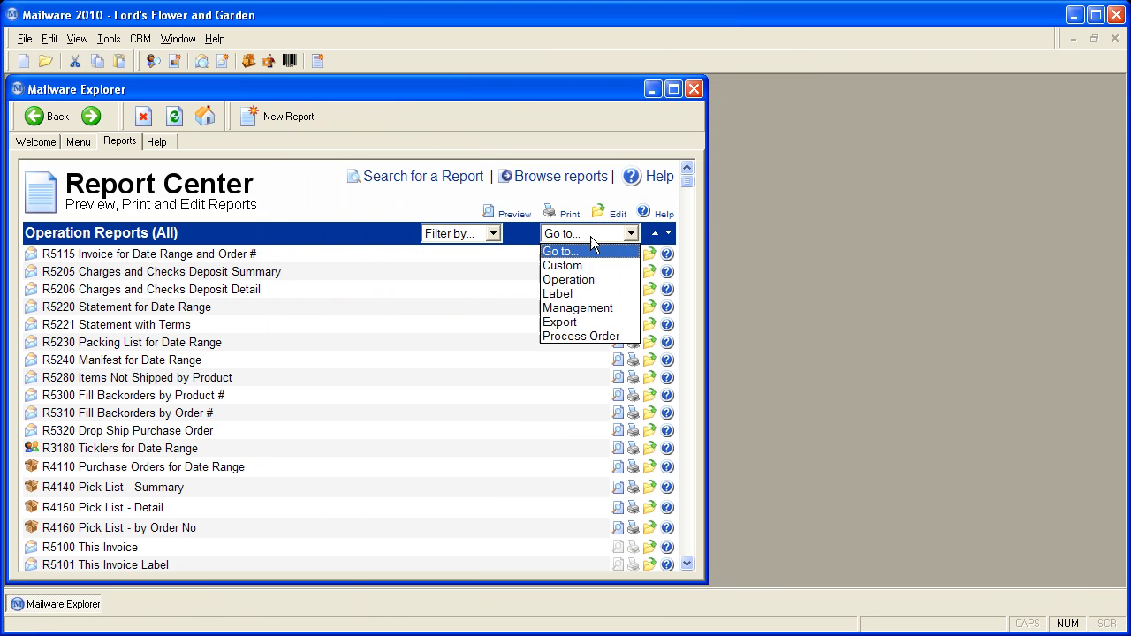
{"action": "left_click", "coordinate": [592, 266]}
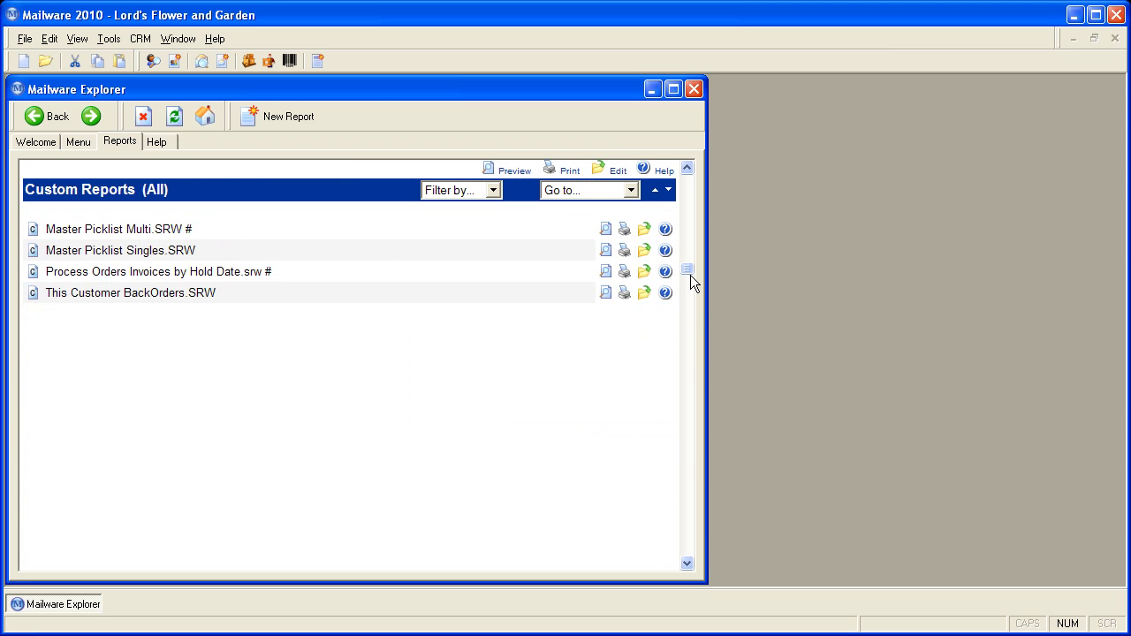
{"action": "left_click_drag", "start_coordinate": [689, 268], "coordinate": [695, 176]}
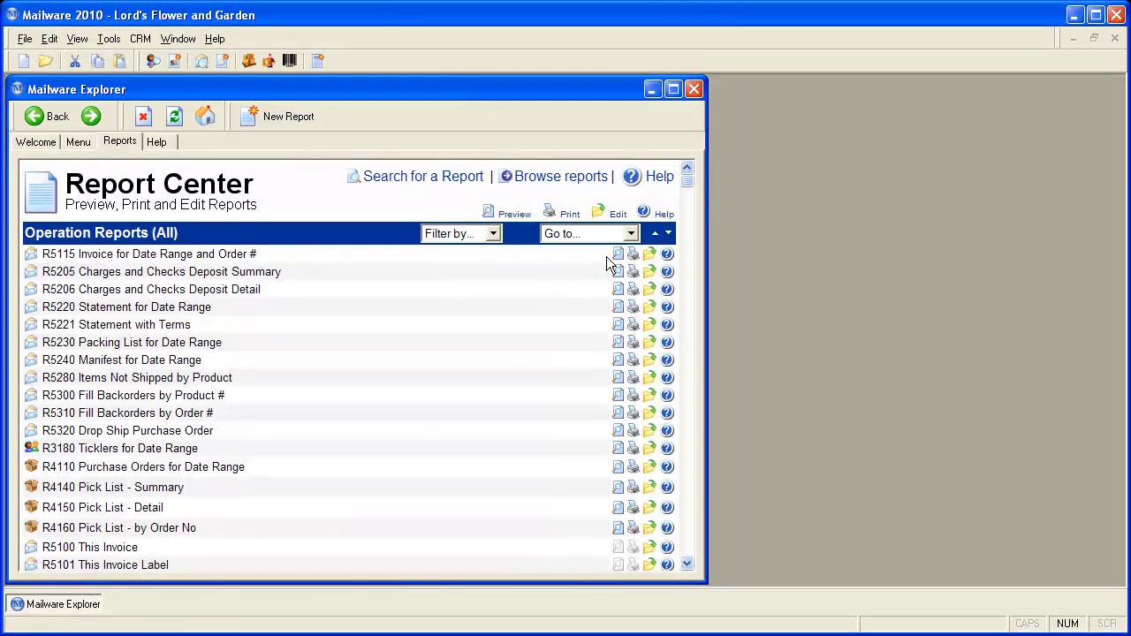